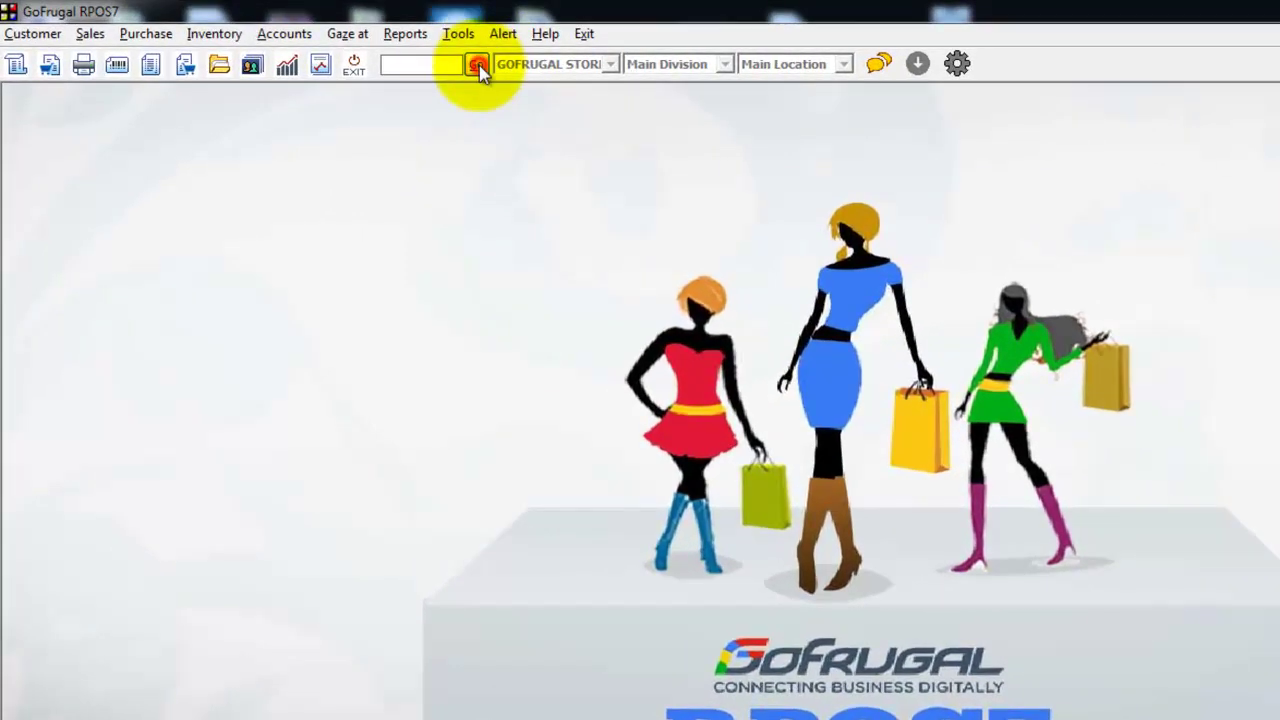
Step: Search the menu for MATRIX and bring up the Matrix Extension screen
{"action": "type", "text": "M"}
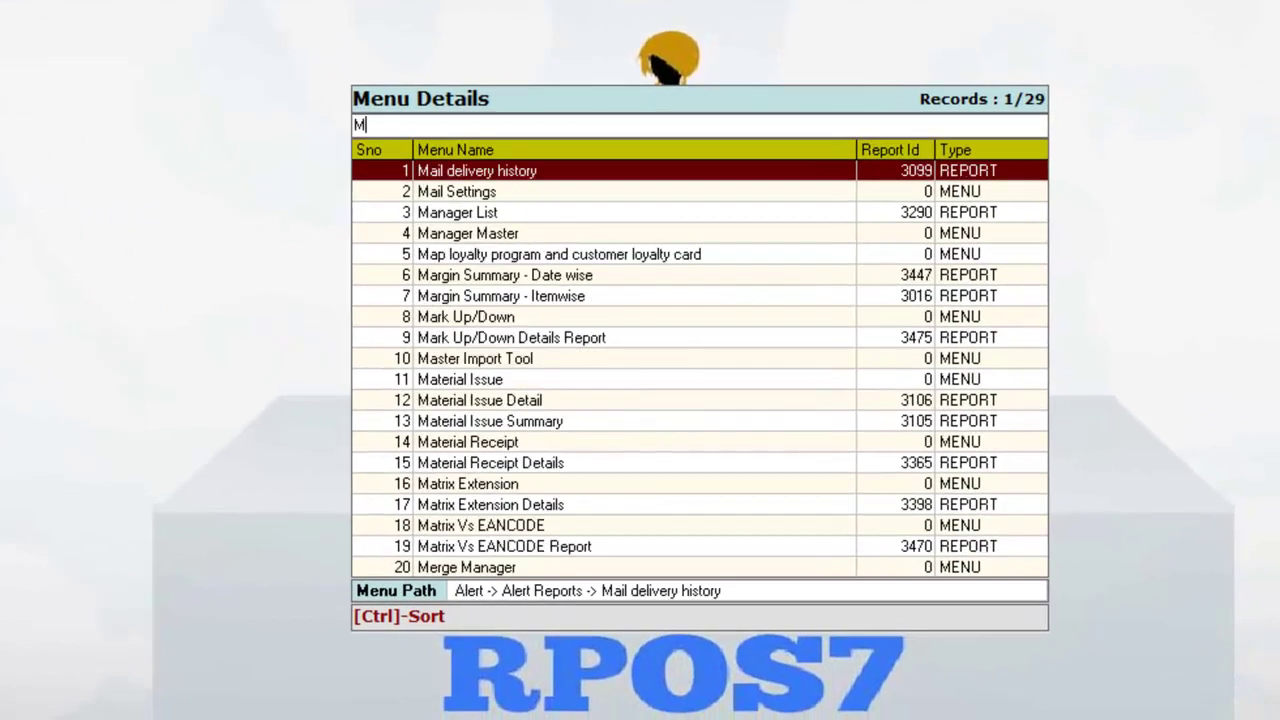
{"action": "type", "text": "ATRI"}
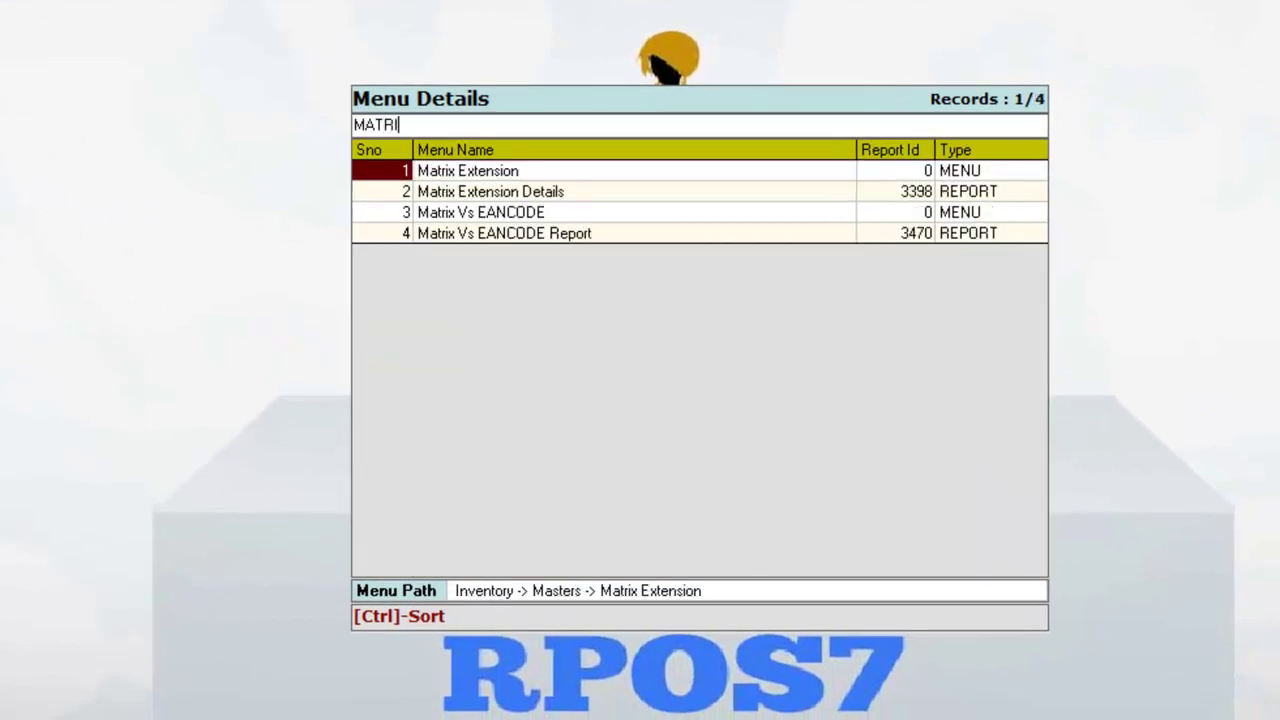
{"action": "type", "text": "X"}
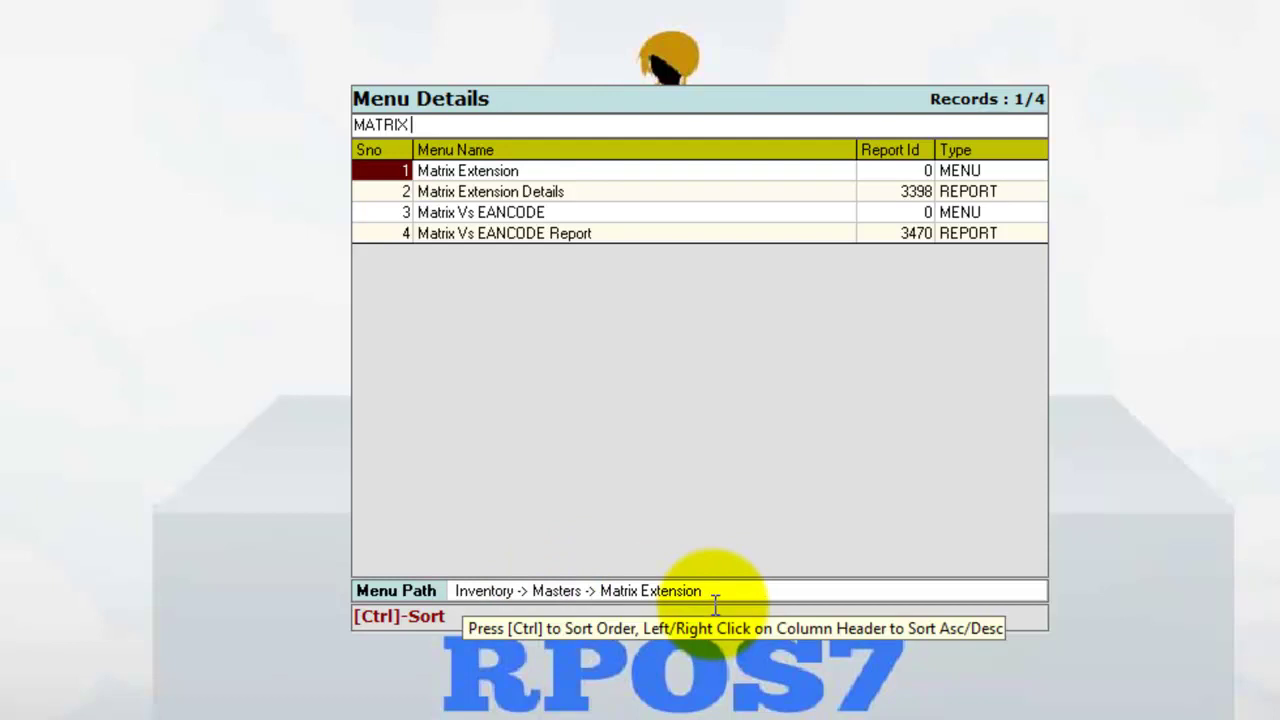
{"action": "key", "text": "Escape"}
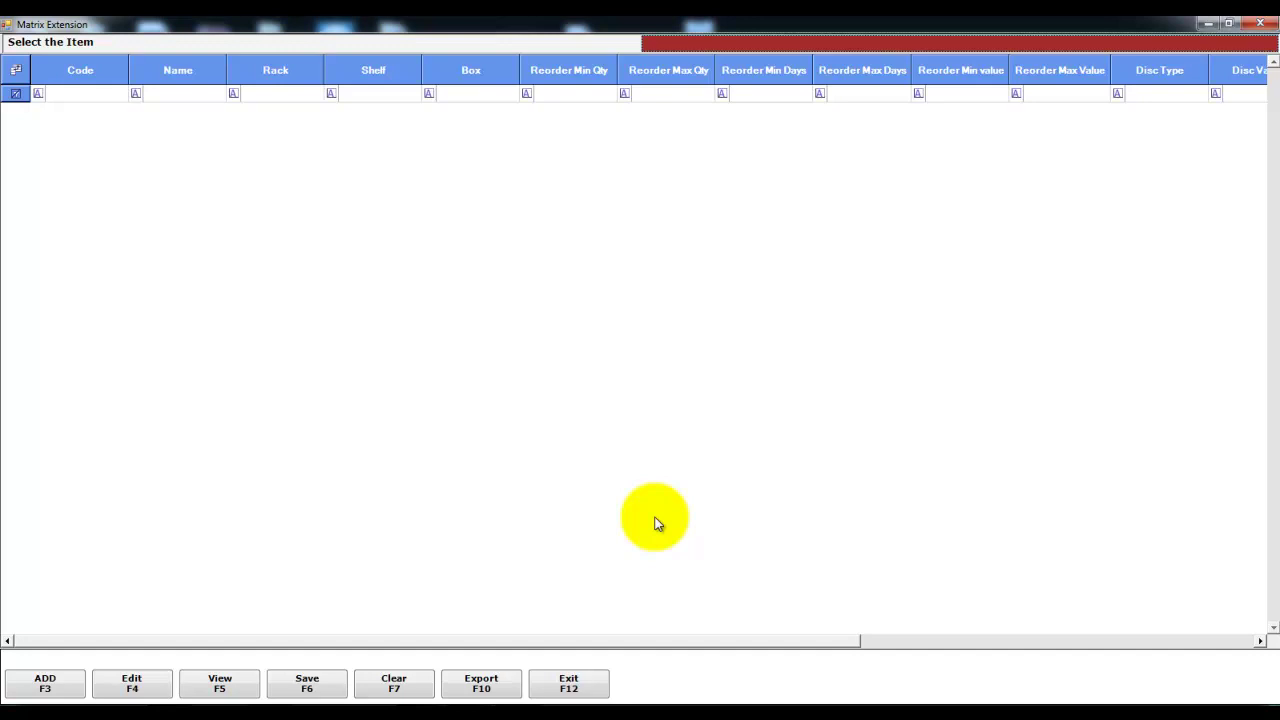
Step: Add a new matrix entry and select CHURIDHAR from the item list
{"action": "key", "text": "Return"}
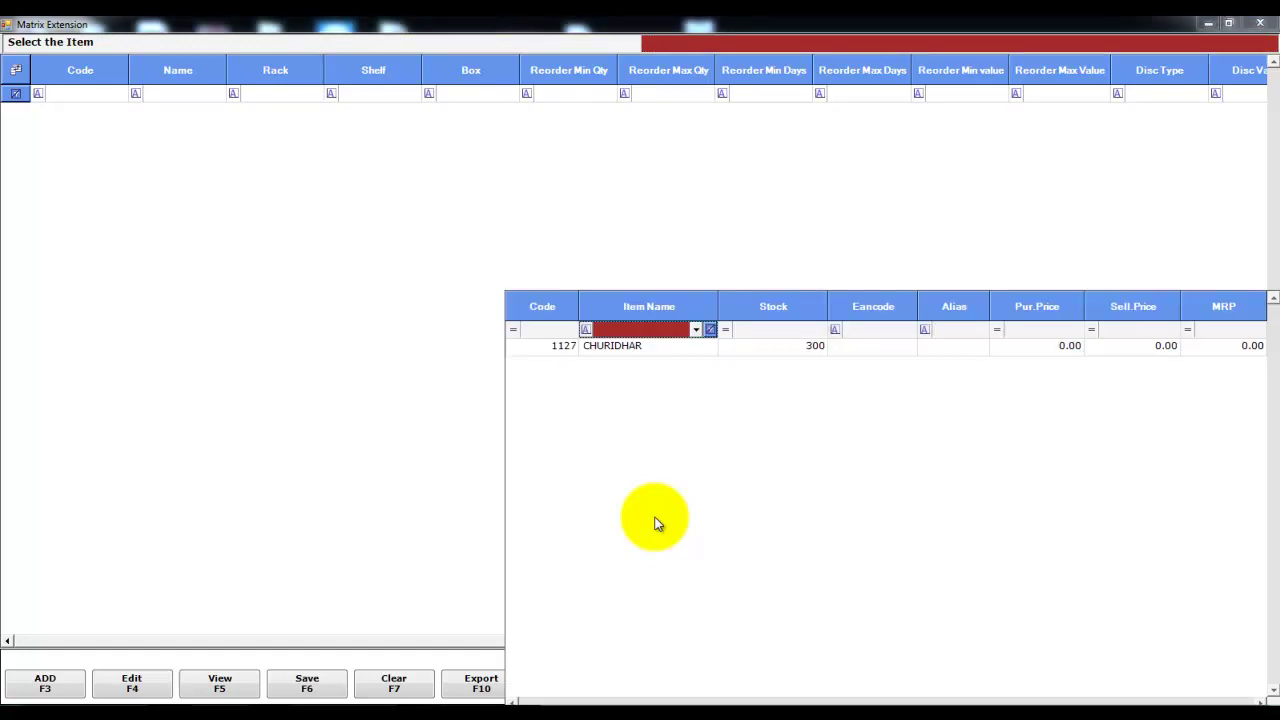
{"action": "key", "text": "Down"}
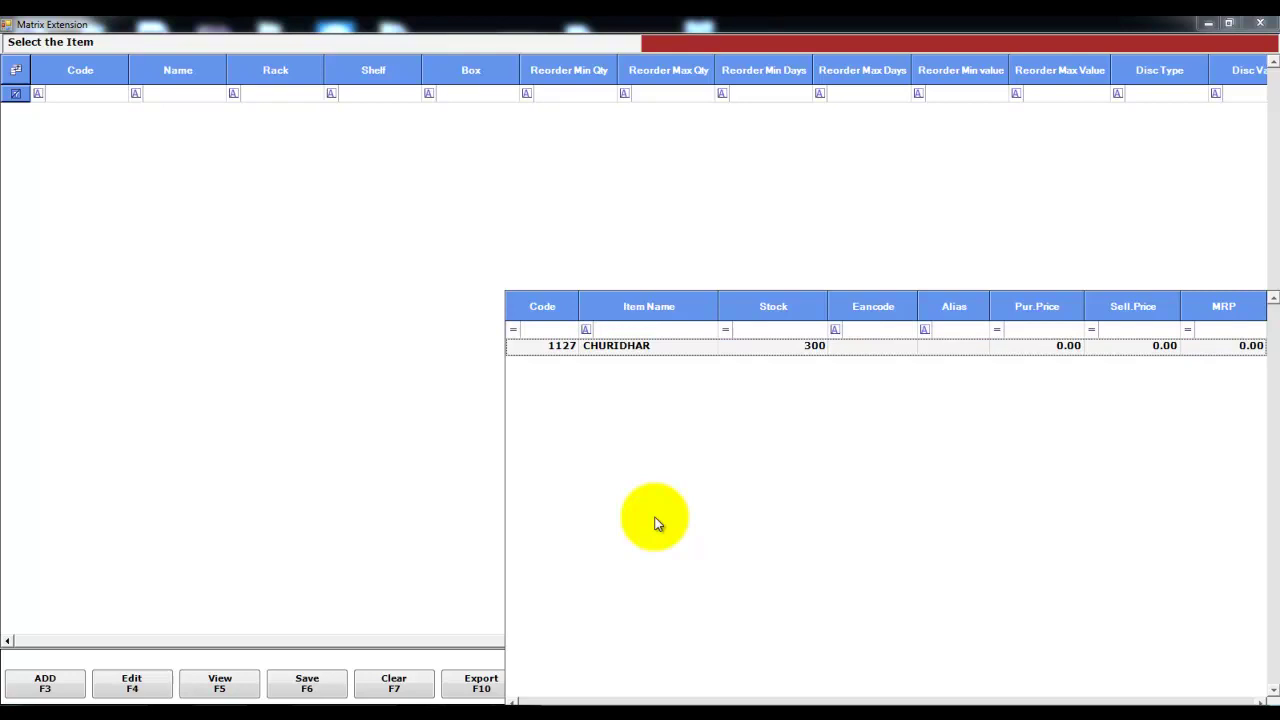
{"action": "key", "text": "Return"}
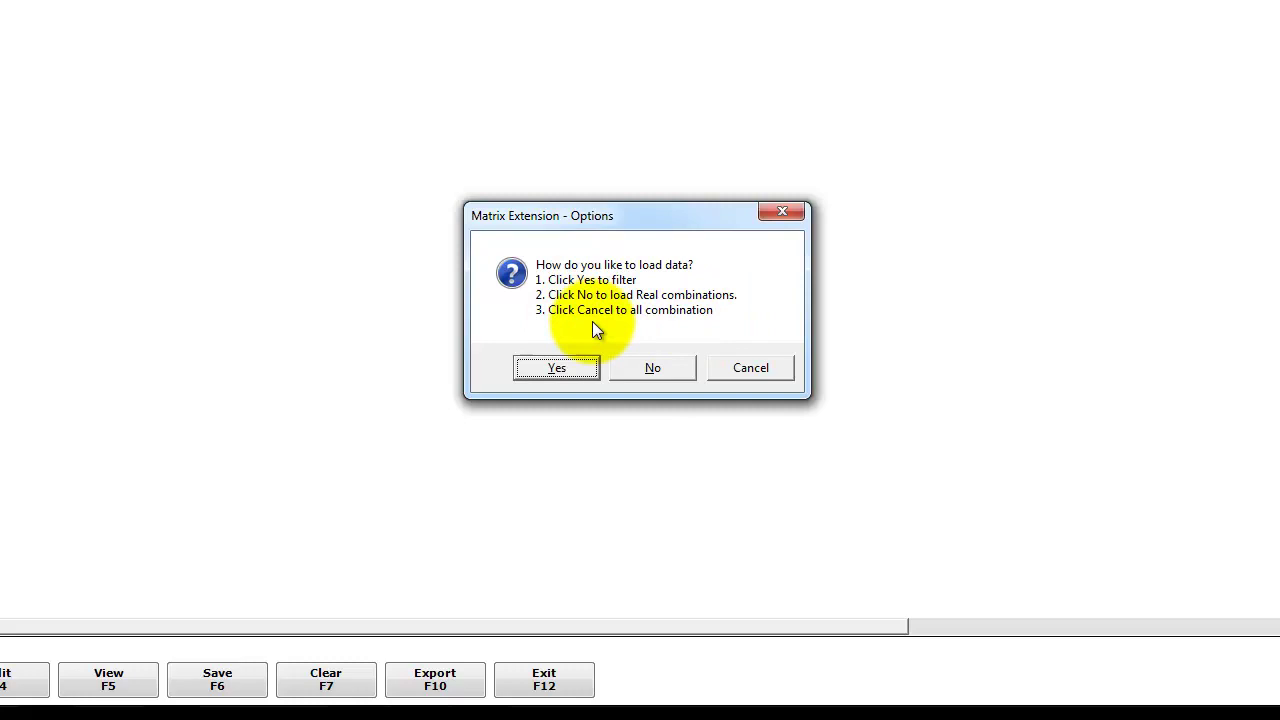
Step: Filter the data load to colour WHITE and sizes M, S and XL
{"action": "left_click", "coordinate": [573, 369]}
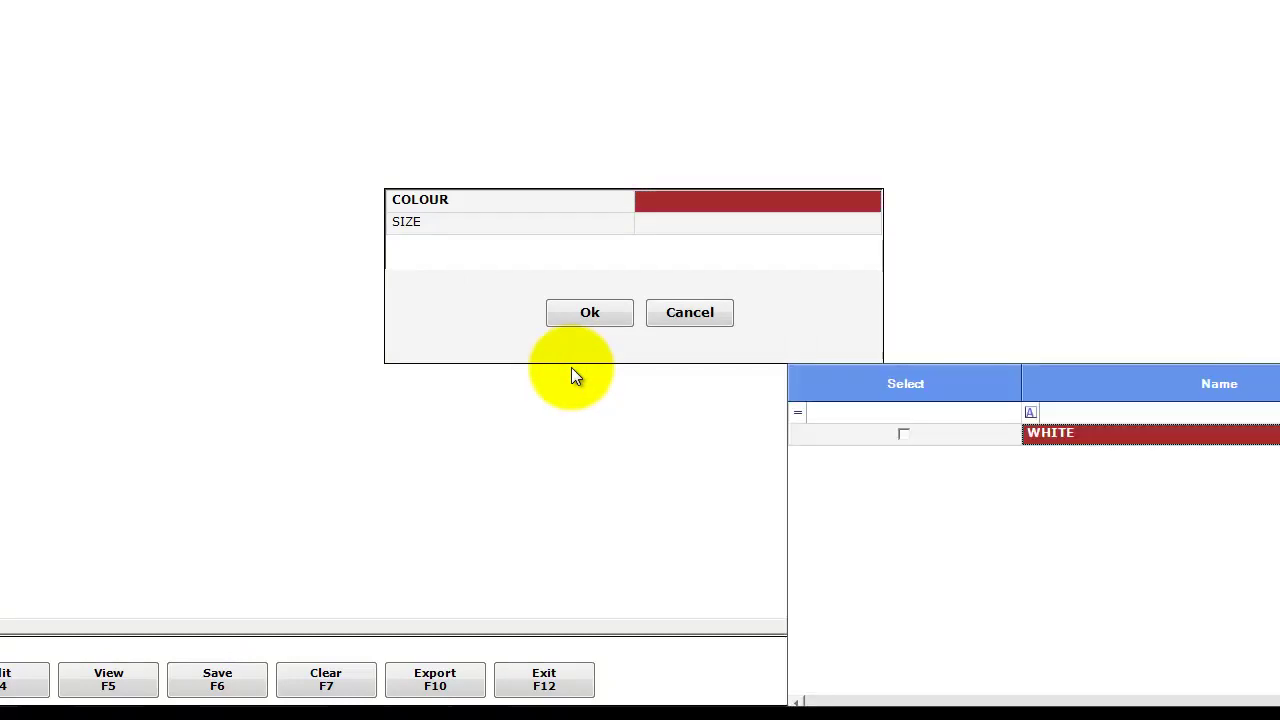
{"action": "key", "text": "space"}
{"action": "key", "text": "Return"}
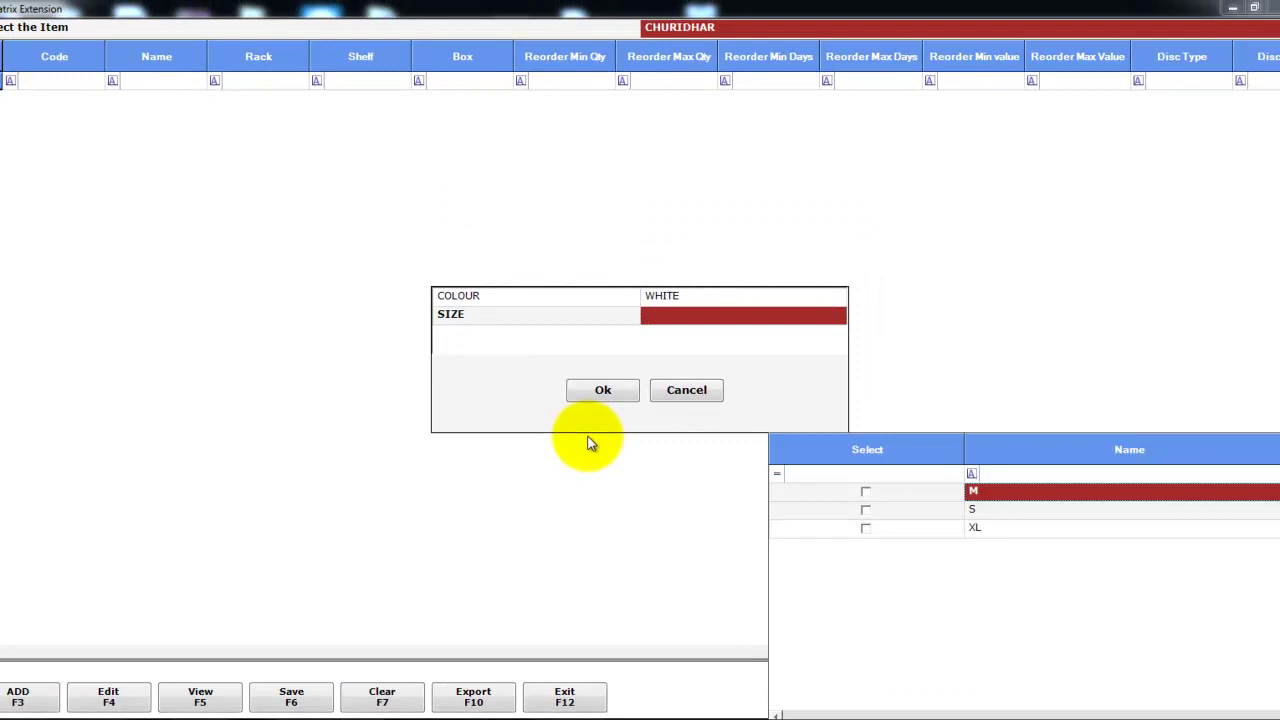
{"action": "key", "text": "space"}
{"action": "key", "text": "Down"}
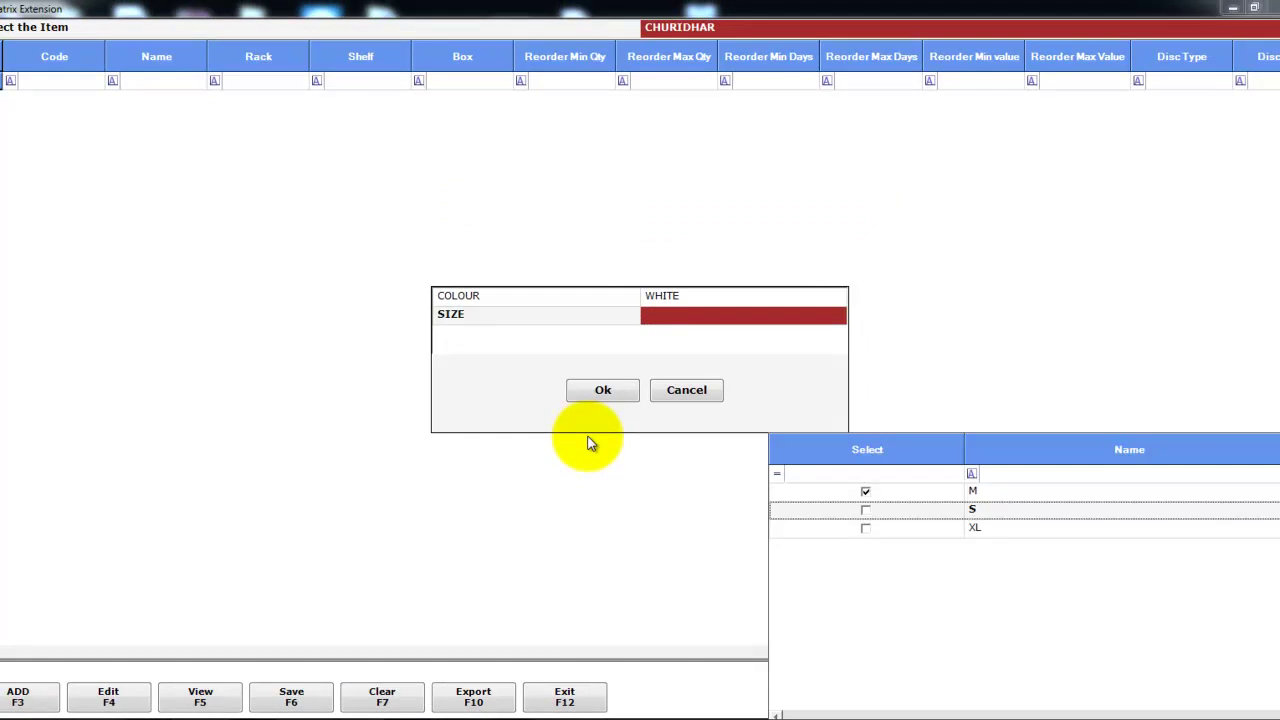
{"action": "key", "text": "space"}
{"action": "key", "text": "Down"}
{"action": "key", "text": "space"}
{"action": "key", "text": "Return"}
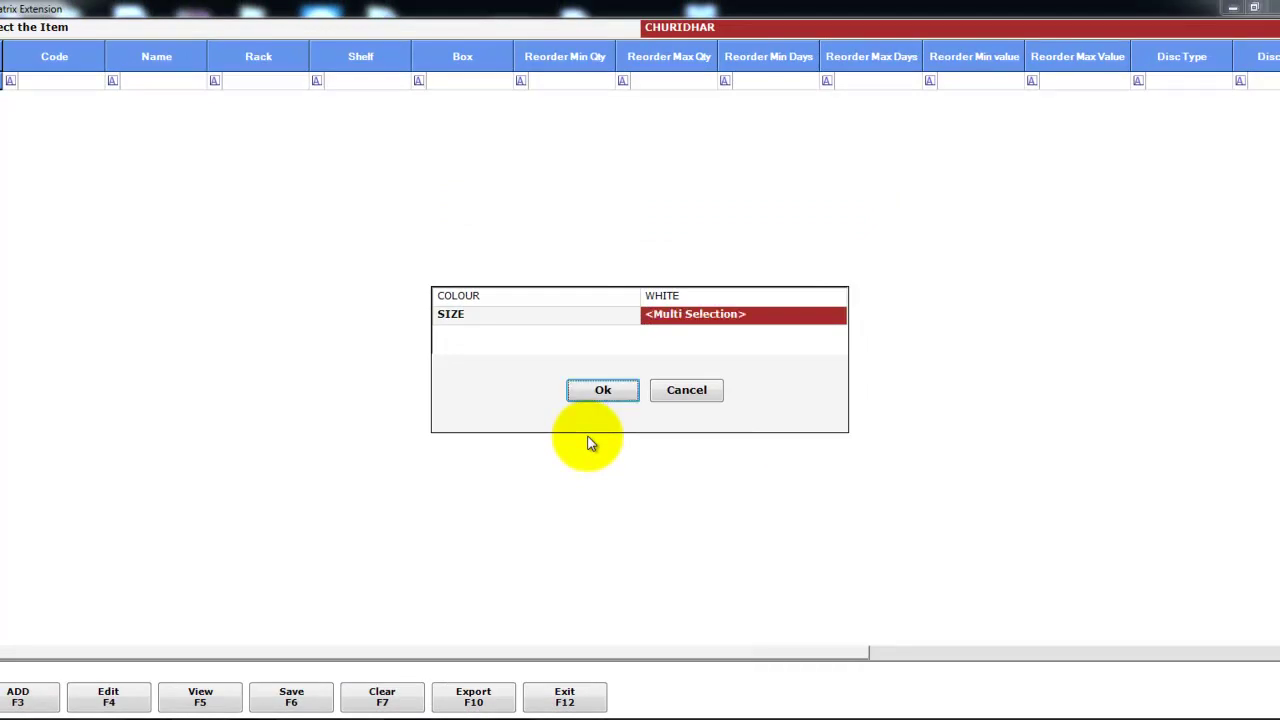
Step: Load the filtered variants and scroll the grid right to row 1's Image Path cell
{"action": "left_click", "coordinate": [615, 393]}
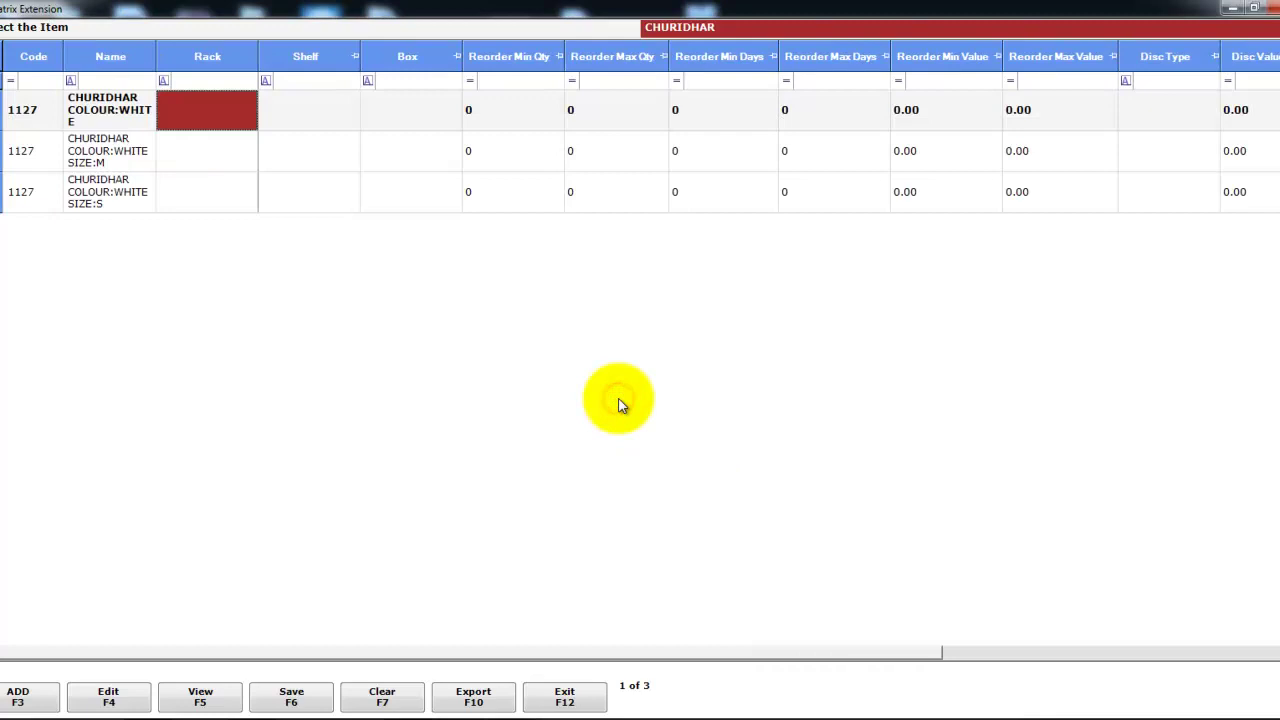
{"action": "left_click", "coordinate": [1266, 654]}
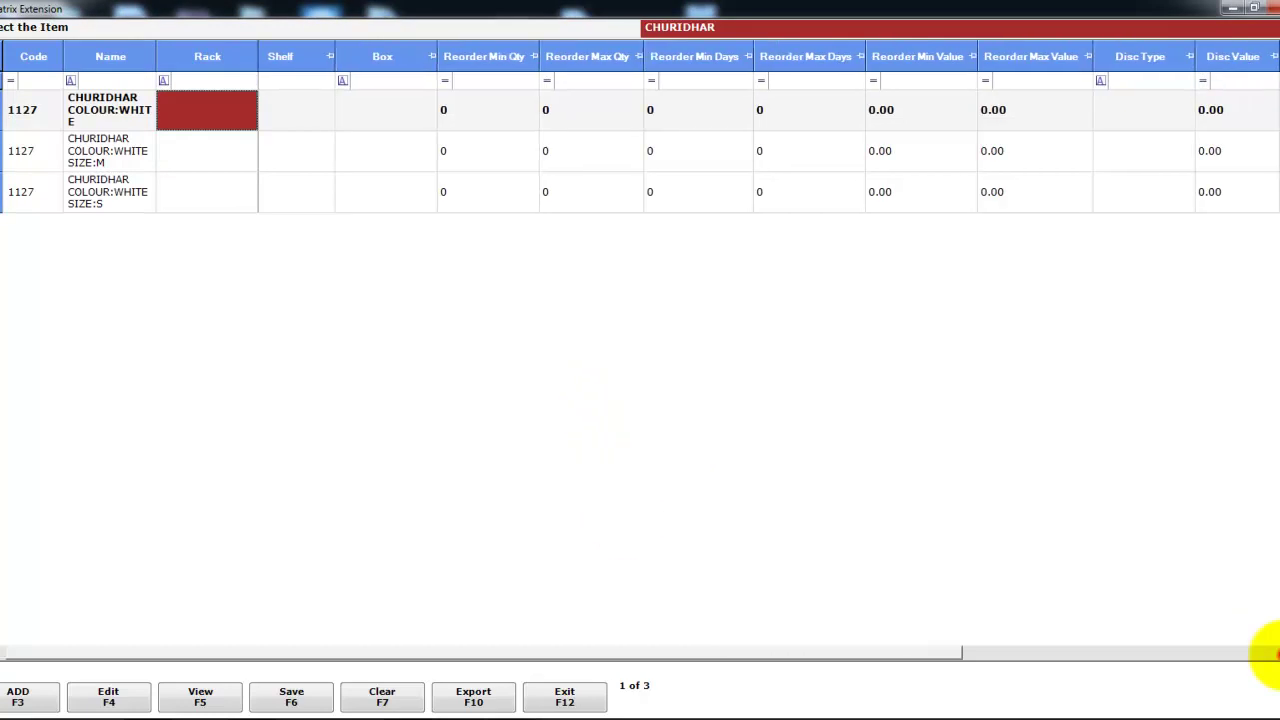
{"action": "left_click", "coordinate": [1268, 654]}
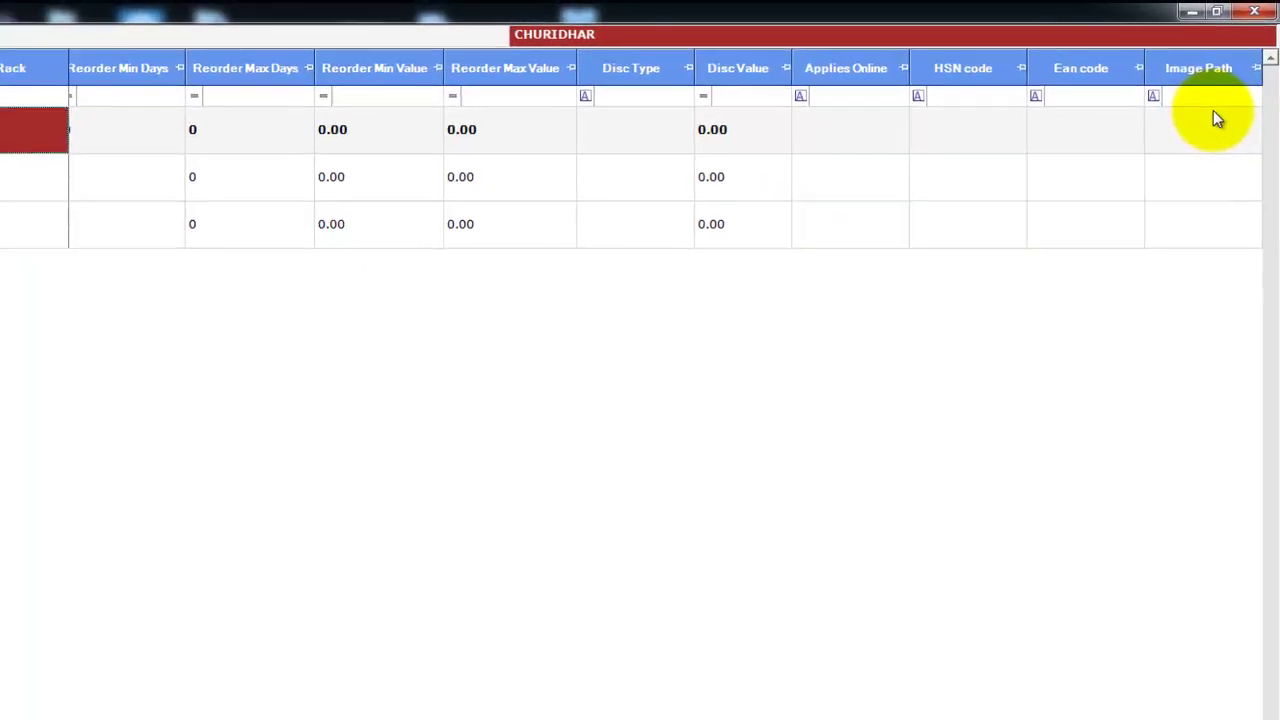
{"action": "left_click", "coordinate": [1223, 113]}
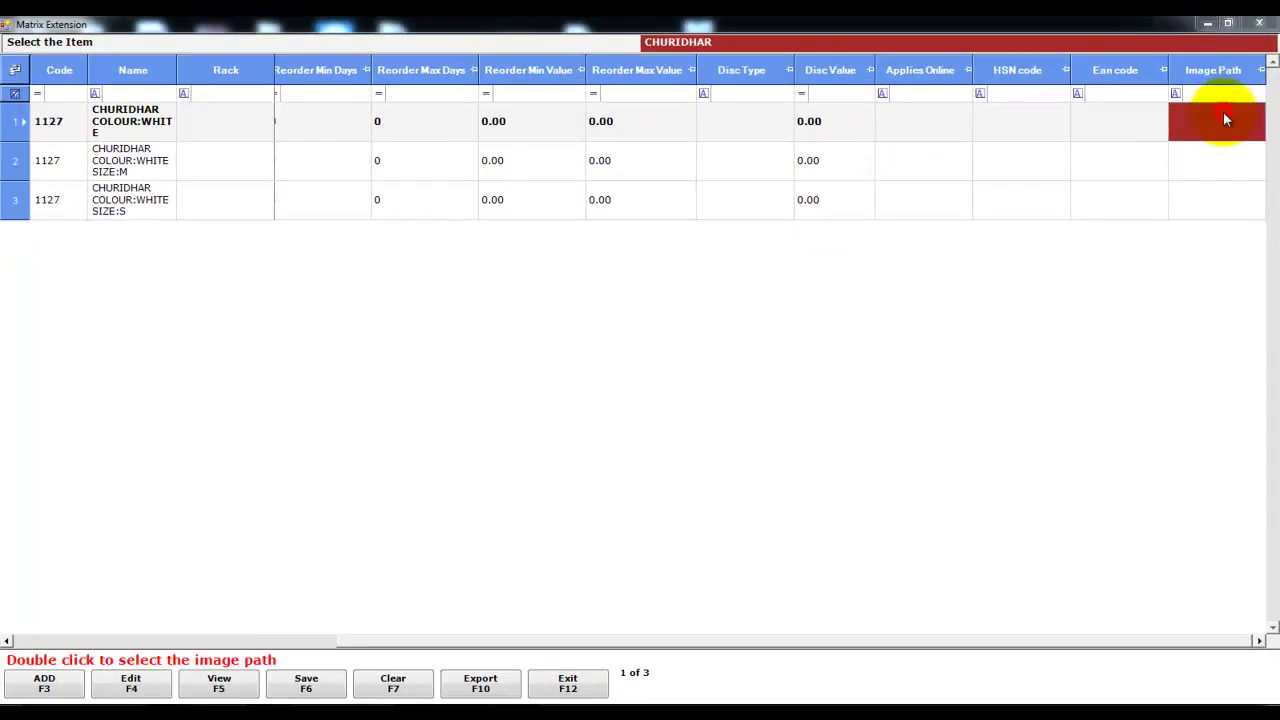
Step: Attach CHUDI.jpg from the Desktop as row 1's Image Path
{"action": "double_click", "coordinate": [1223, 117]}
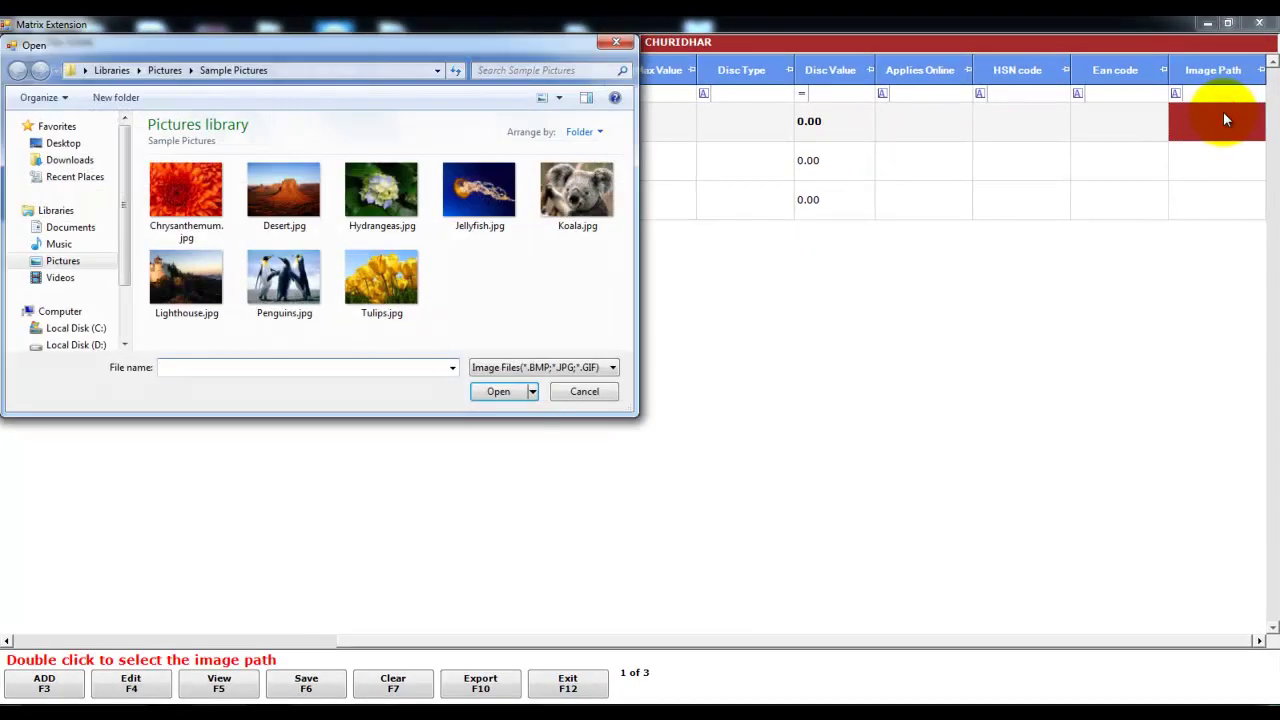
{"action": "left_click", "coordinate": [87, 144]}
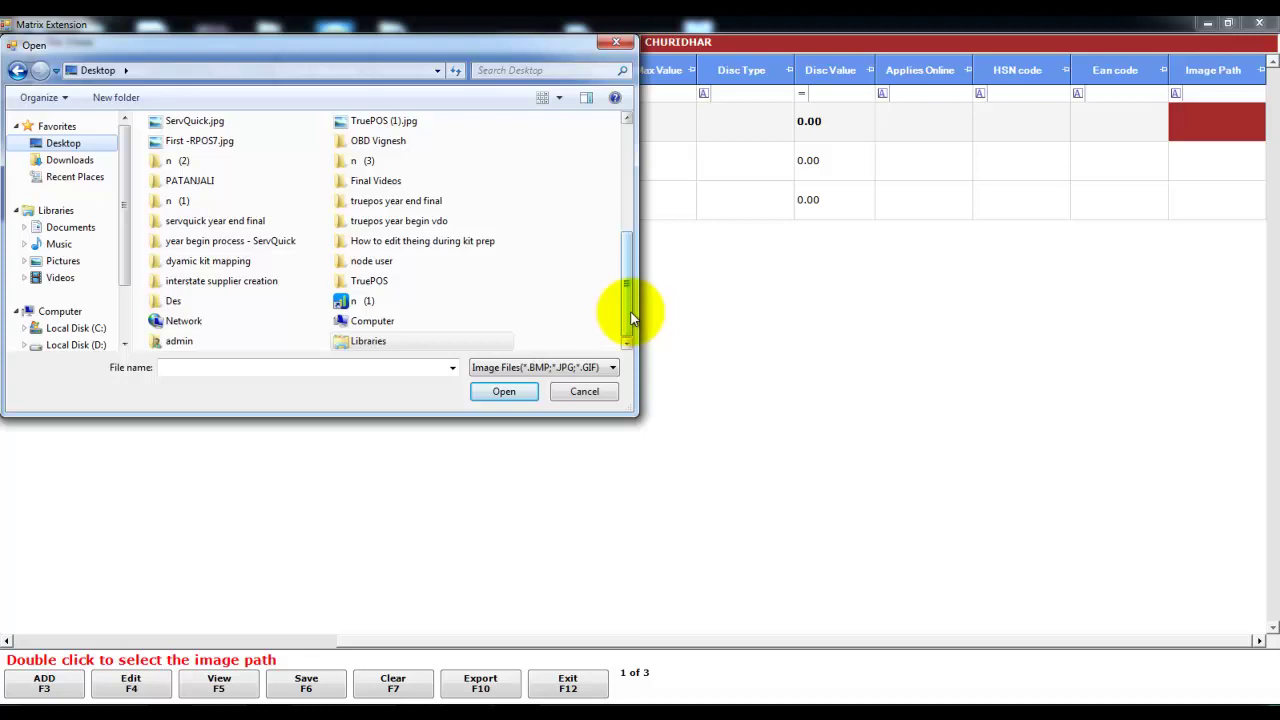
{"action": "left_click", "coordinate": [368, 301]}
{"action": "key", "text": "Home"}
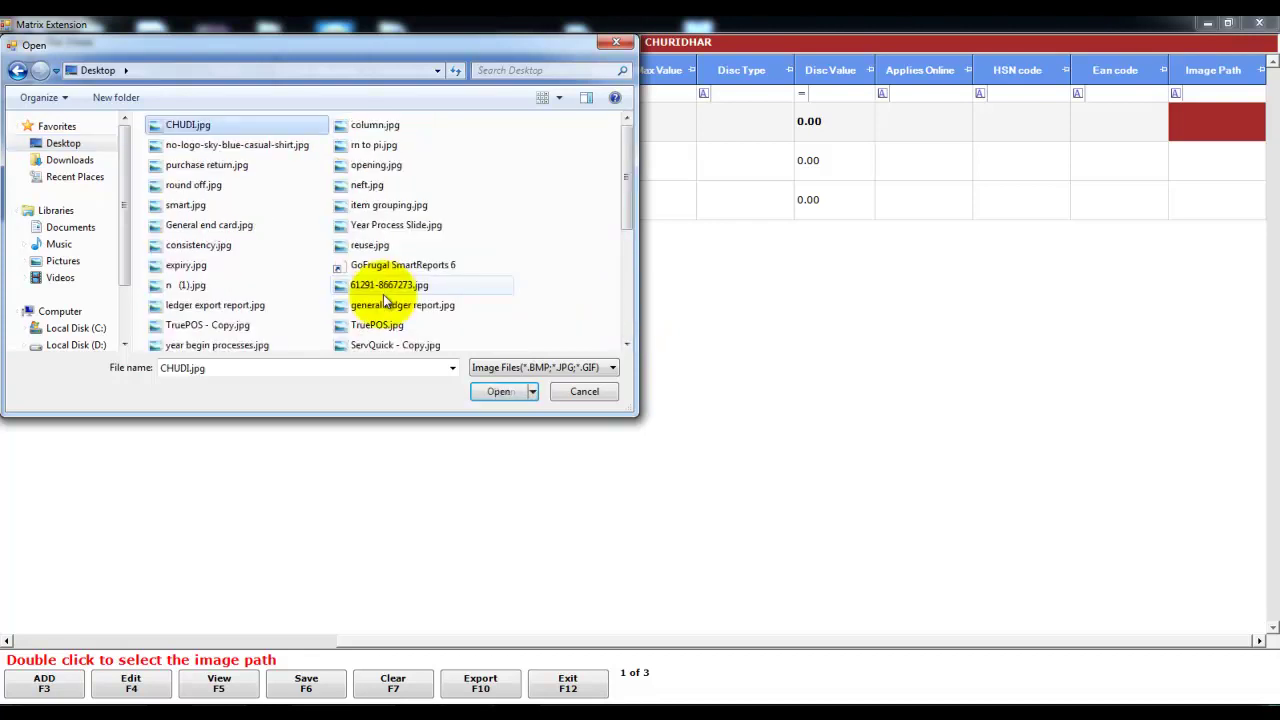
{"action": "left_click", "coordinate": [498, 392]}
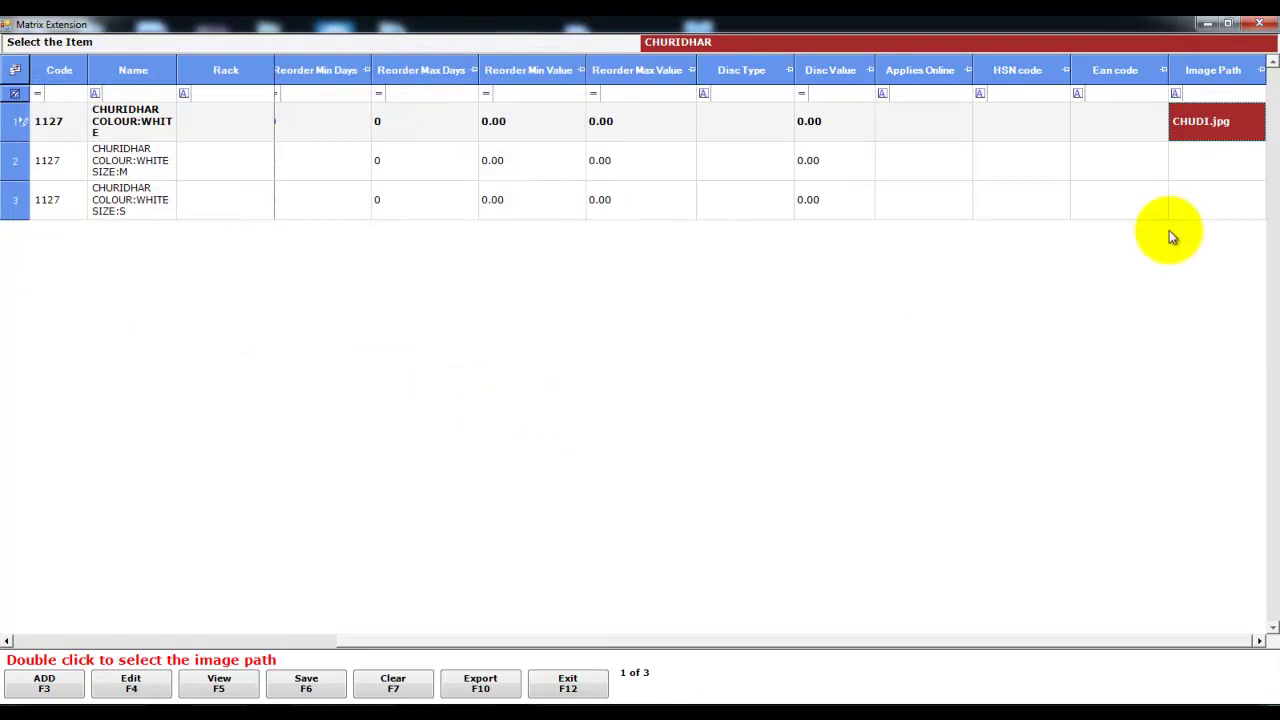
Step: Attach CHUDI.jpg as the Image Path for rows 2 and 3
{"action": "double_click", "coordinate": [1201, 161]}
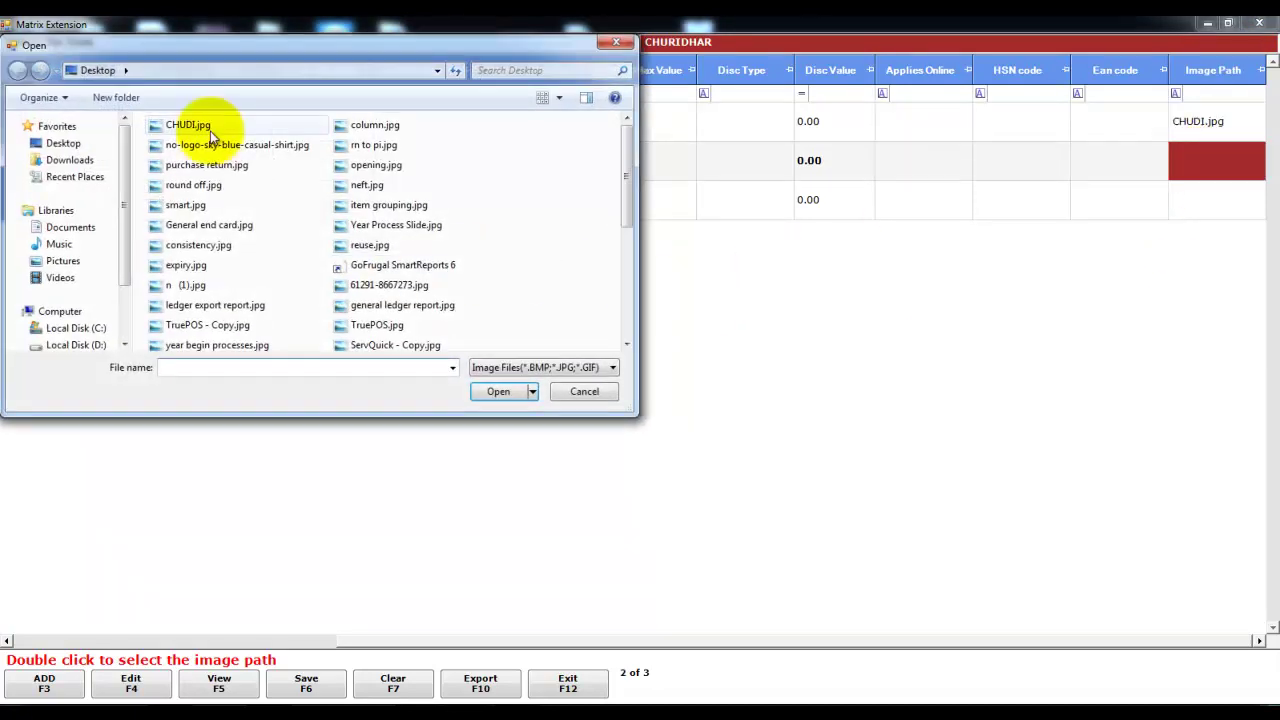
{"action": "left_click", "coordinate": [188, 125]}
{"action": "left_click", "coordinate": [500, 392]}
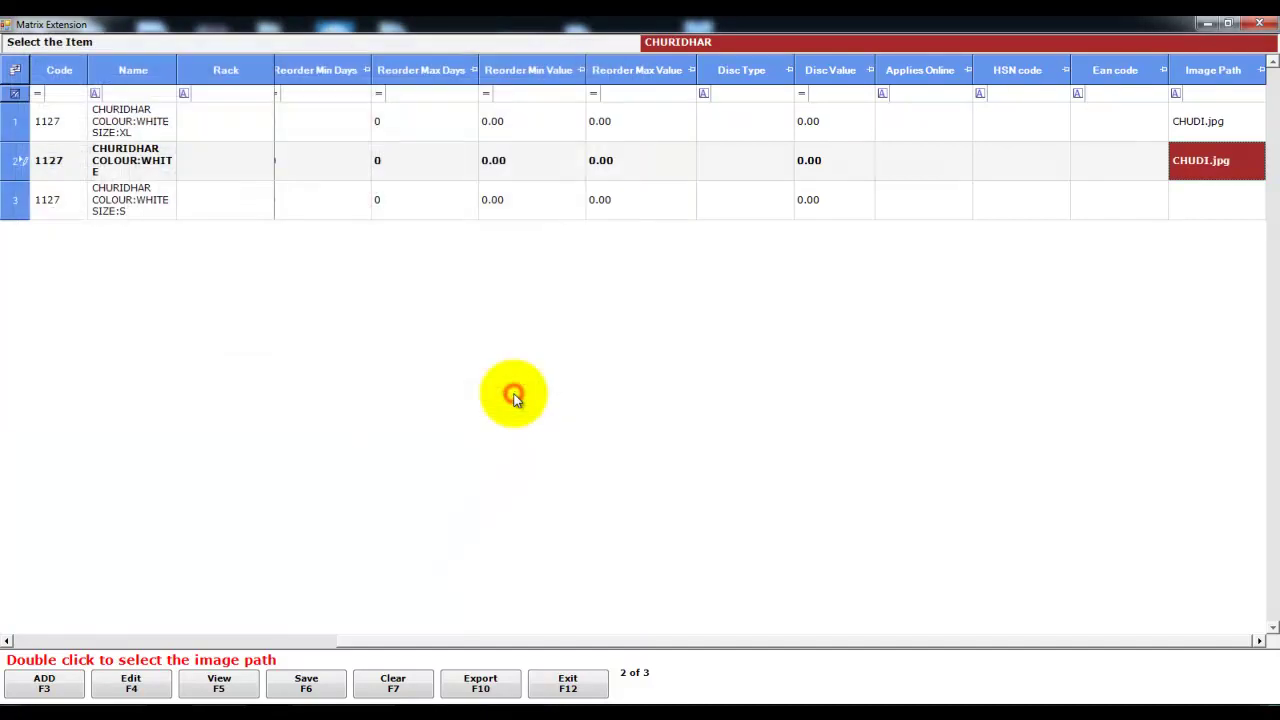
{"action": "left_click", "coordinate": [1213, 200]}
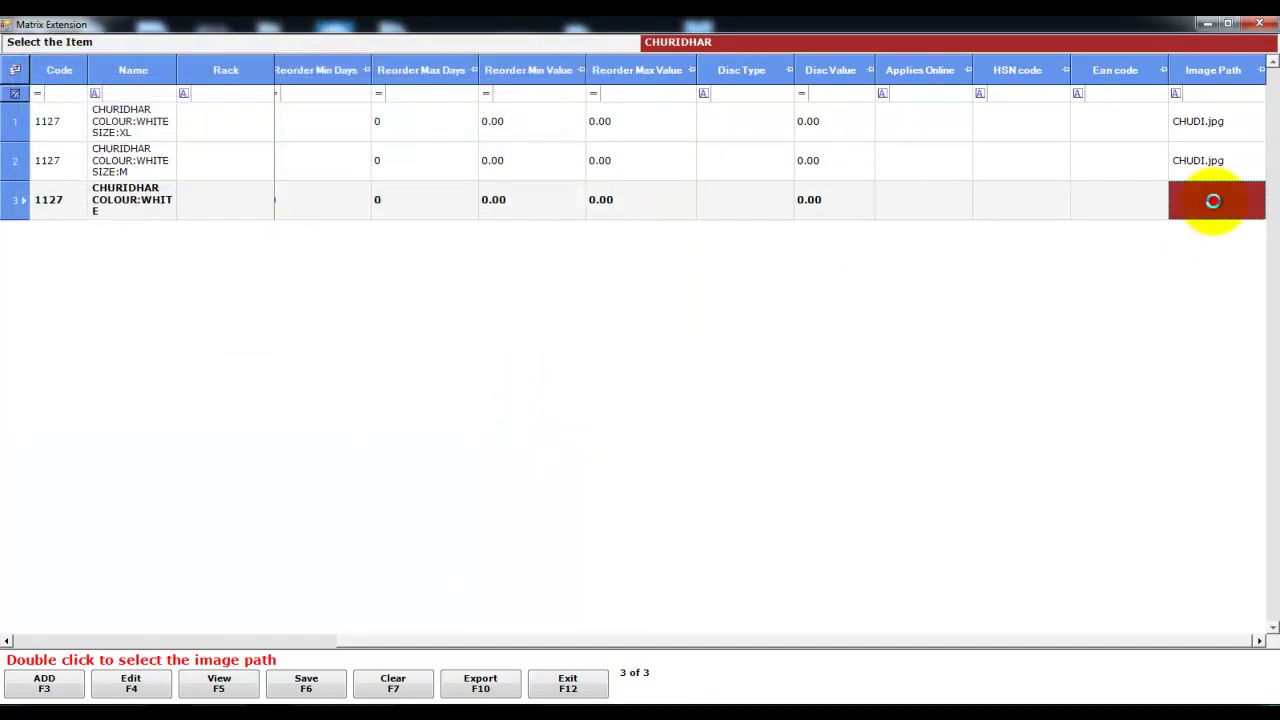
{"action": "double_click", "coordinate": [1213, 200]}
{"action": "left_click", "coordinate": [205, 125]}
{"action": "left_click", "coordinate": [517, 393]}
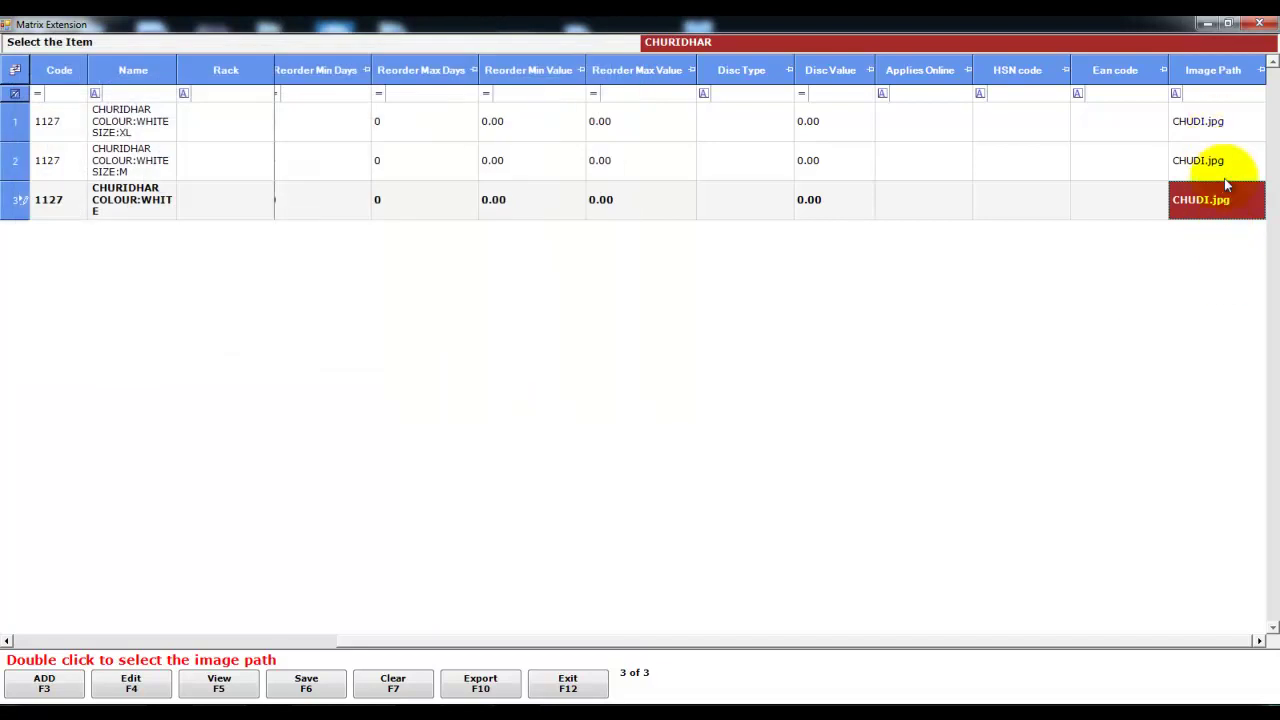
Step: Save the CHUDI.jpg image mappings and exit Matrix Extension to the home screen
{"action": "left_click", "coordinate": [306, 684]}
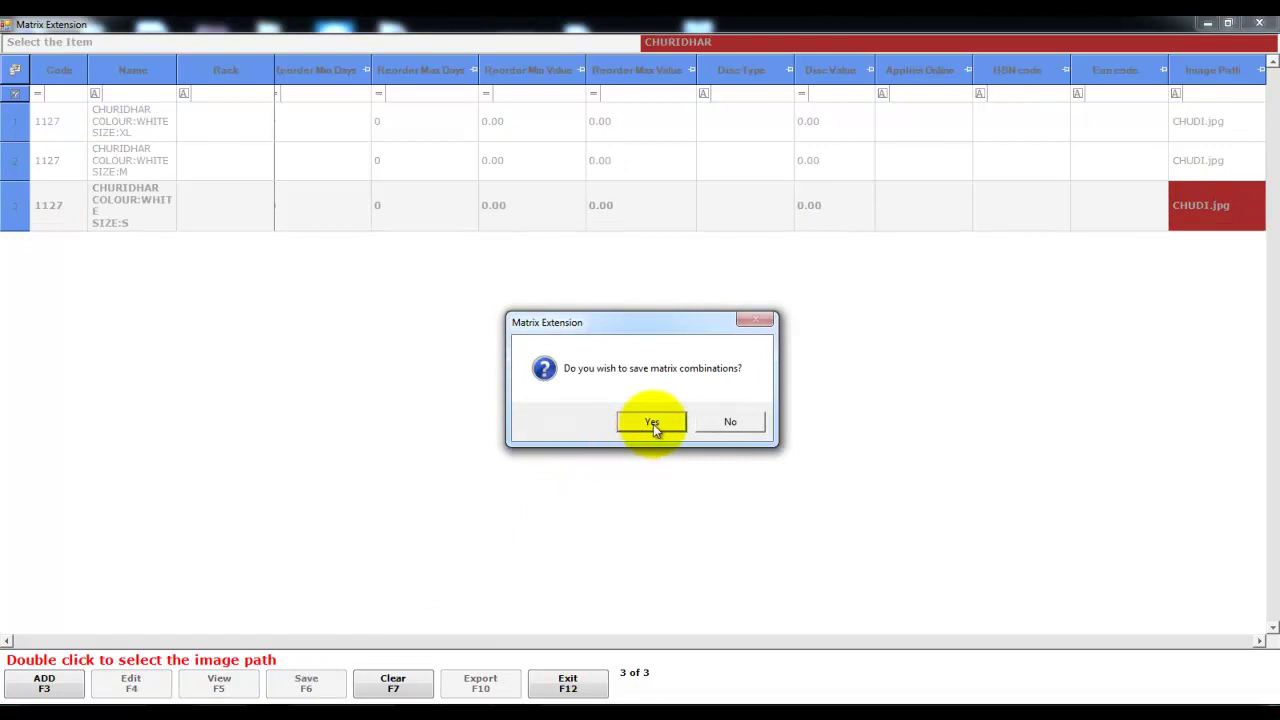
{"action": "left_click", "coordinate": [652, 423]}
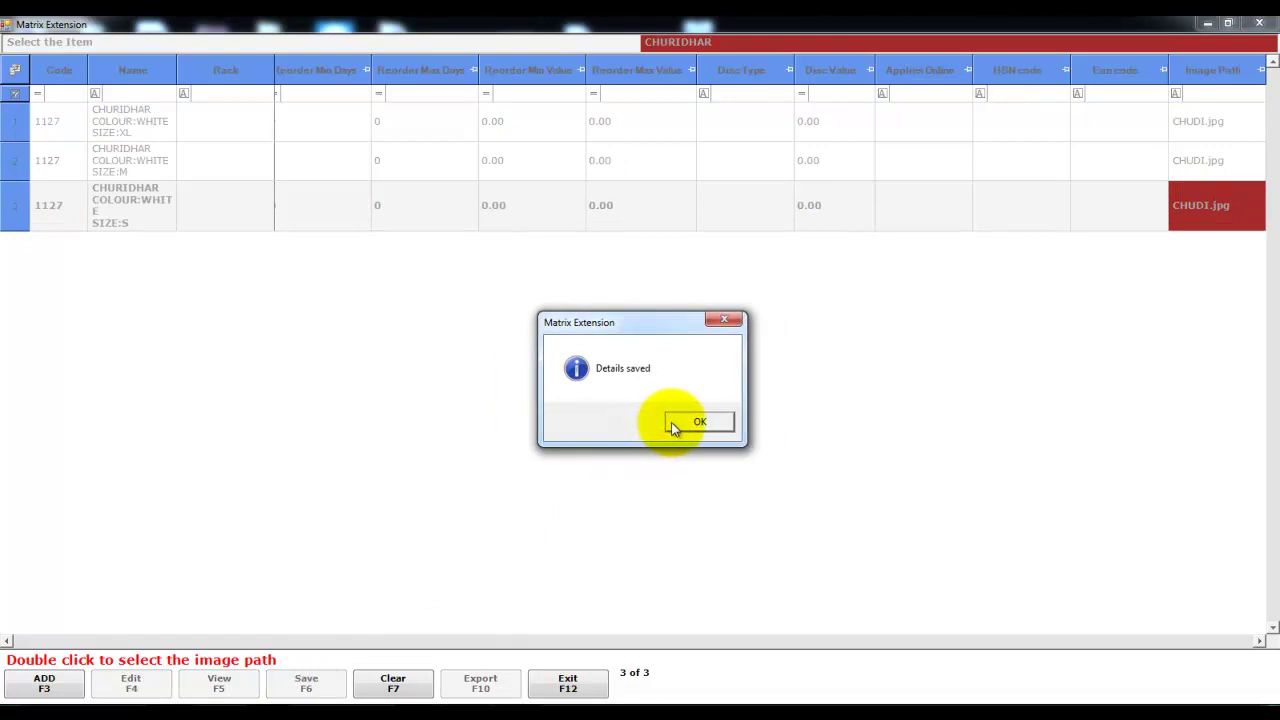
{"action": "left_click", "coordinate": [671, 422]}
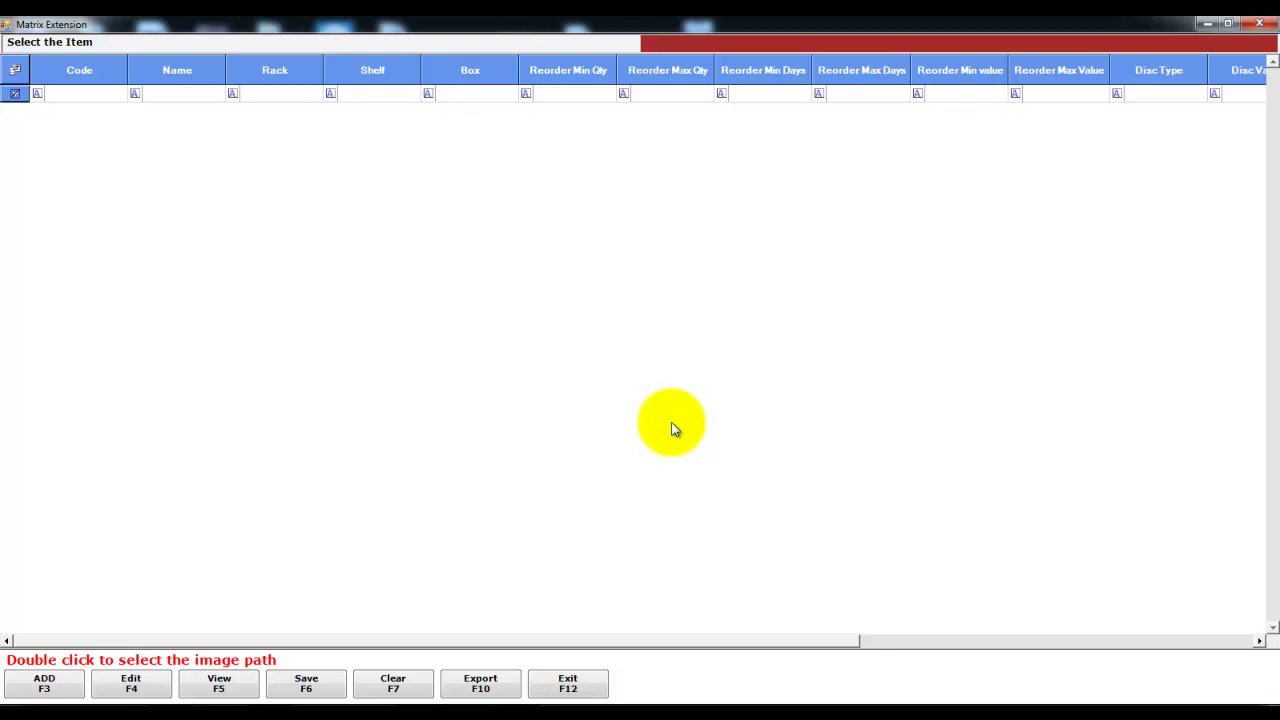
{"action": "left_click", "coordinate": [587, 686]}
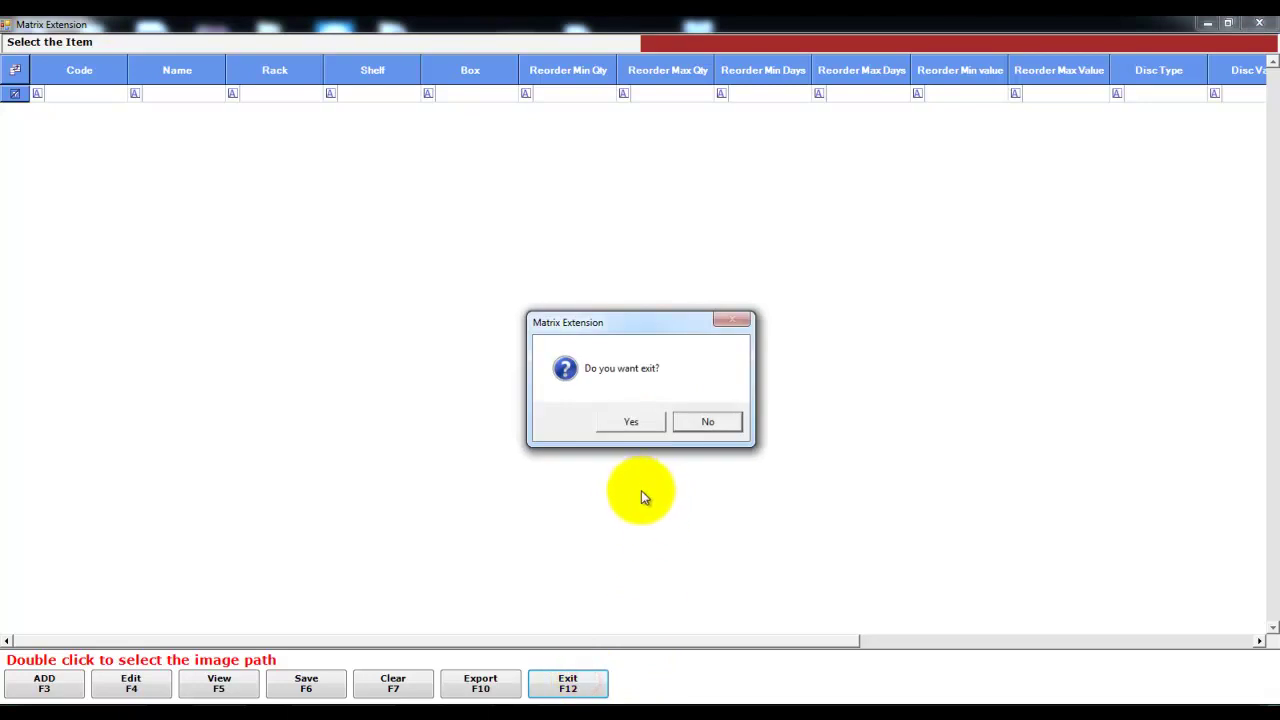
{"action": "left_click", "coordinate": [630, 426]}
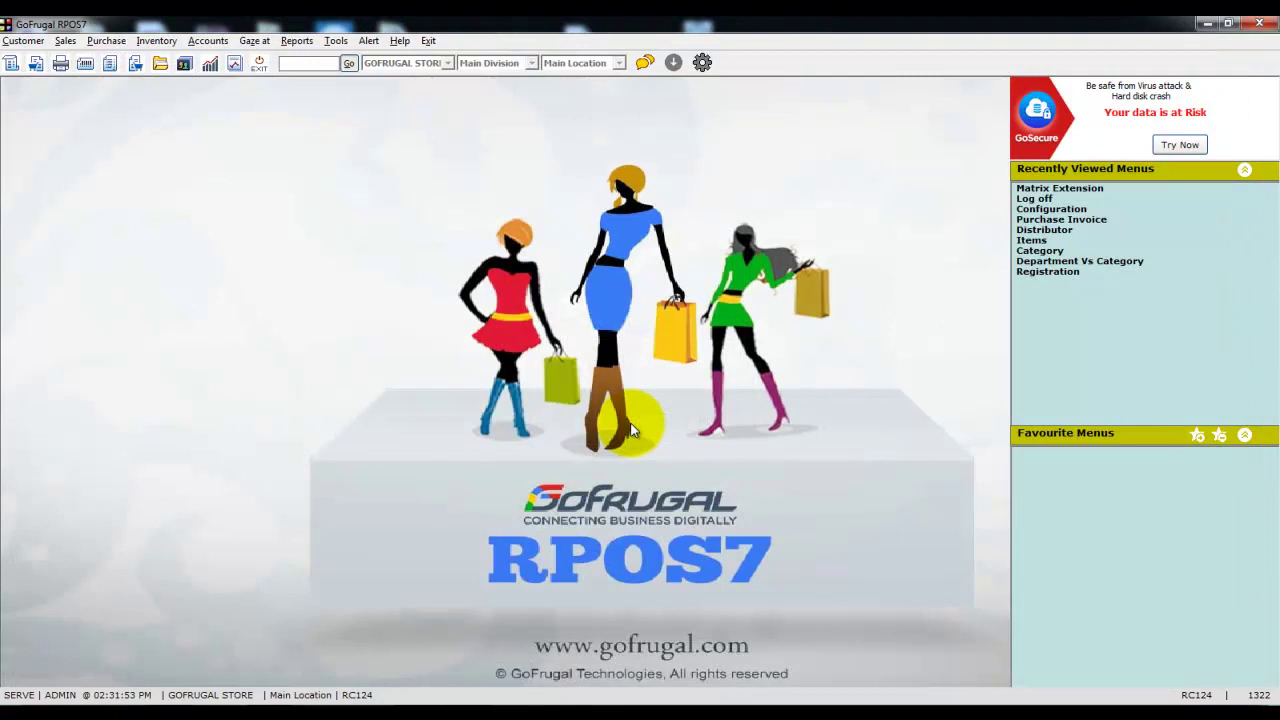
Step: Search the menus for CONFIG and bring up Business Configuration
{"action": "key", "text": "ctrl+m"}
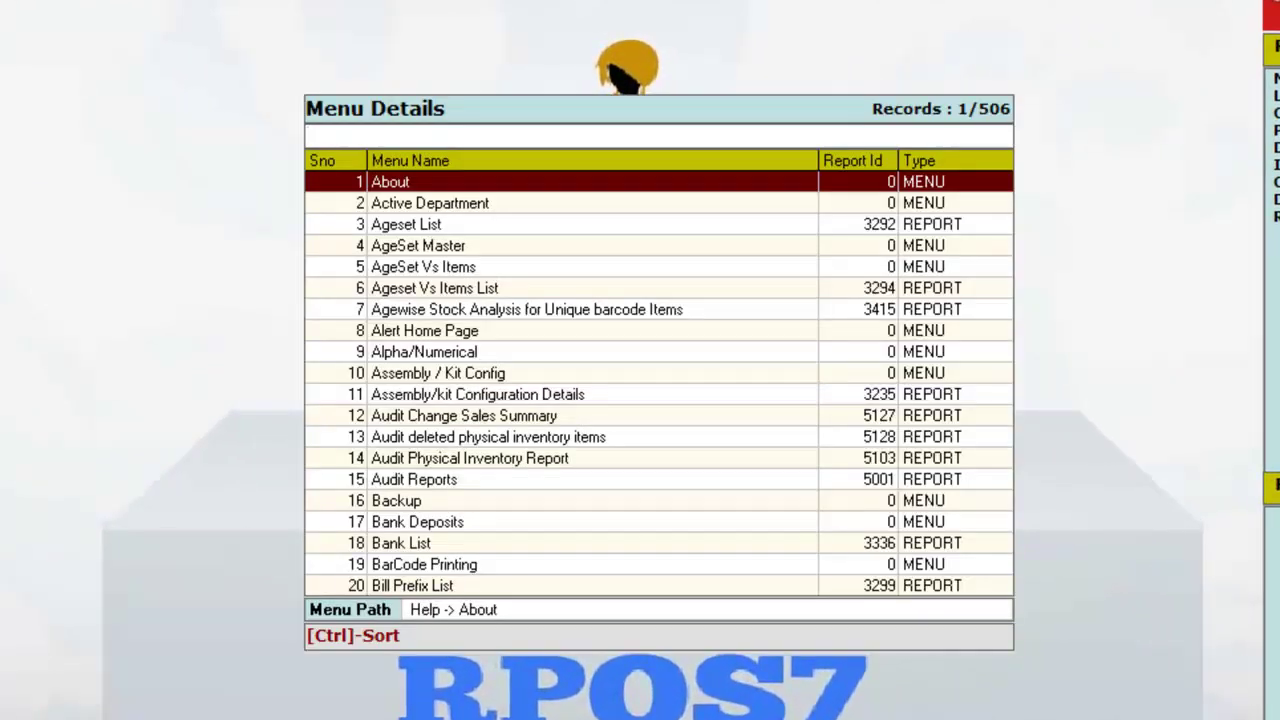
{"action": "type", "text": "CON"}
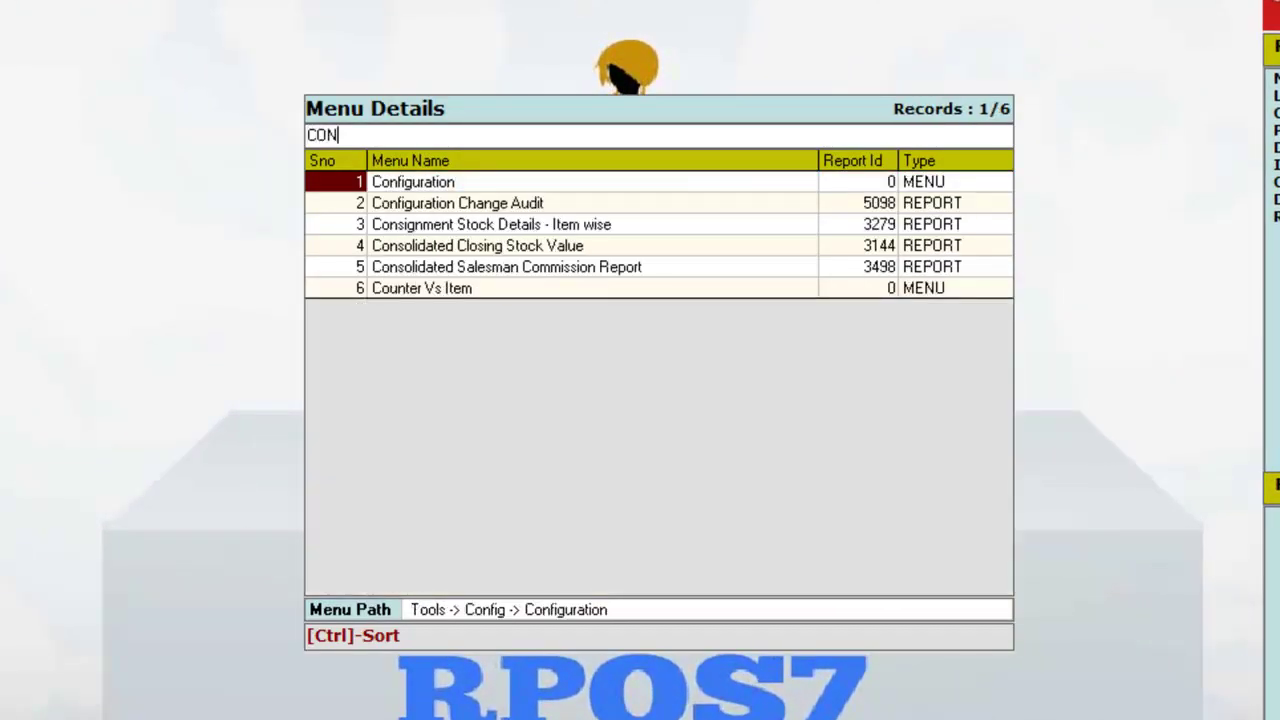
{"action": "type", "text": "FIG"}
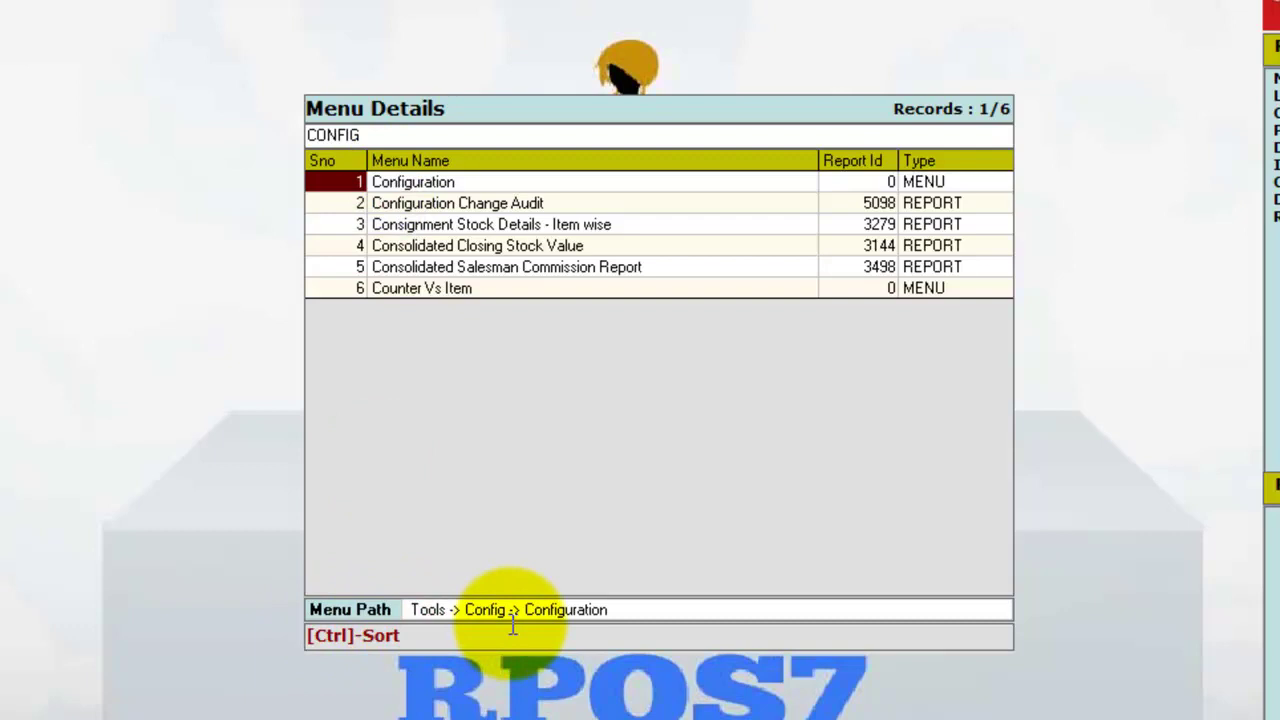
{"action": "key", "text": "Escape"}
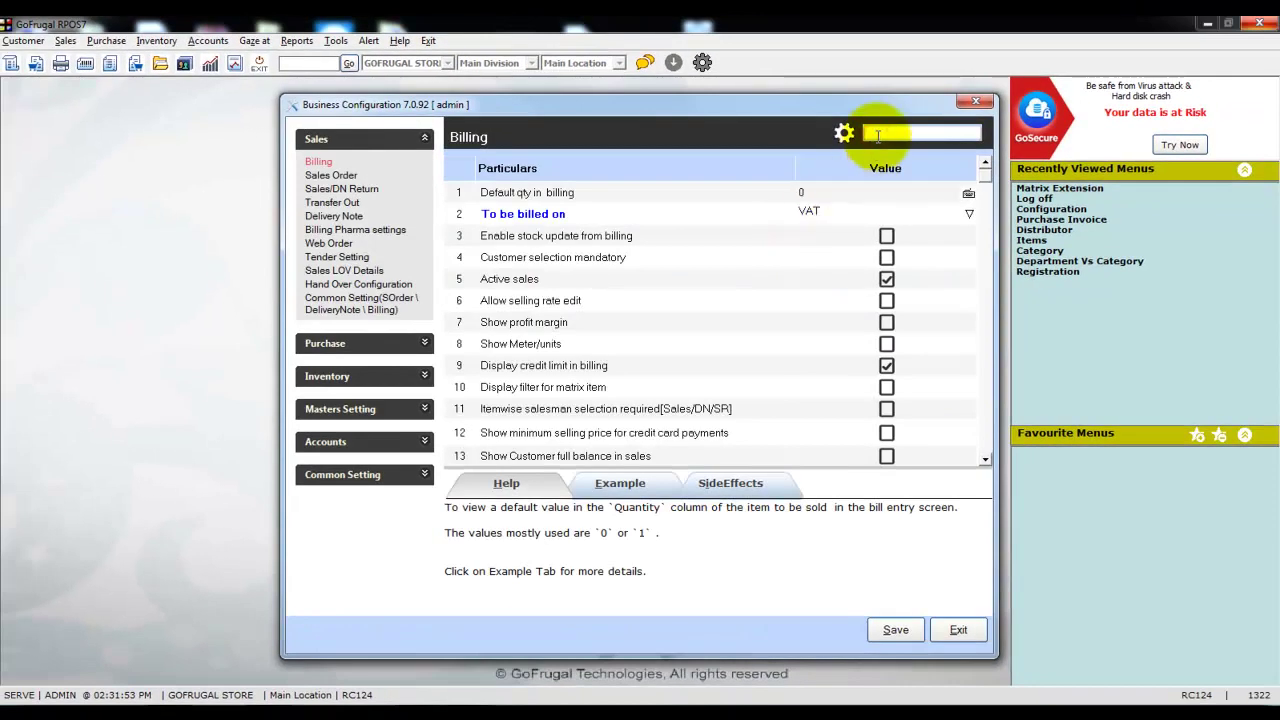
Step: Find the IMAGE settings and tick Show image in item LOV in Master Config
{"action": "type", "text": "IMAG"}
{"action": "type", "text": "E"}
{"action": "key", "text": "Return"}
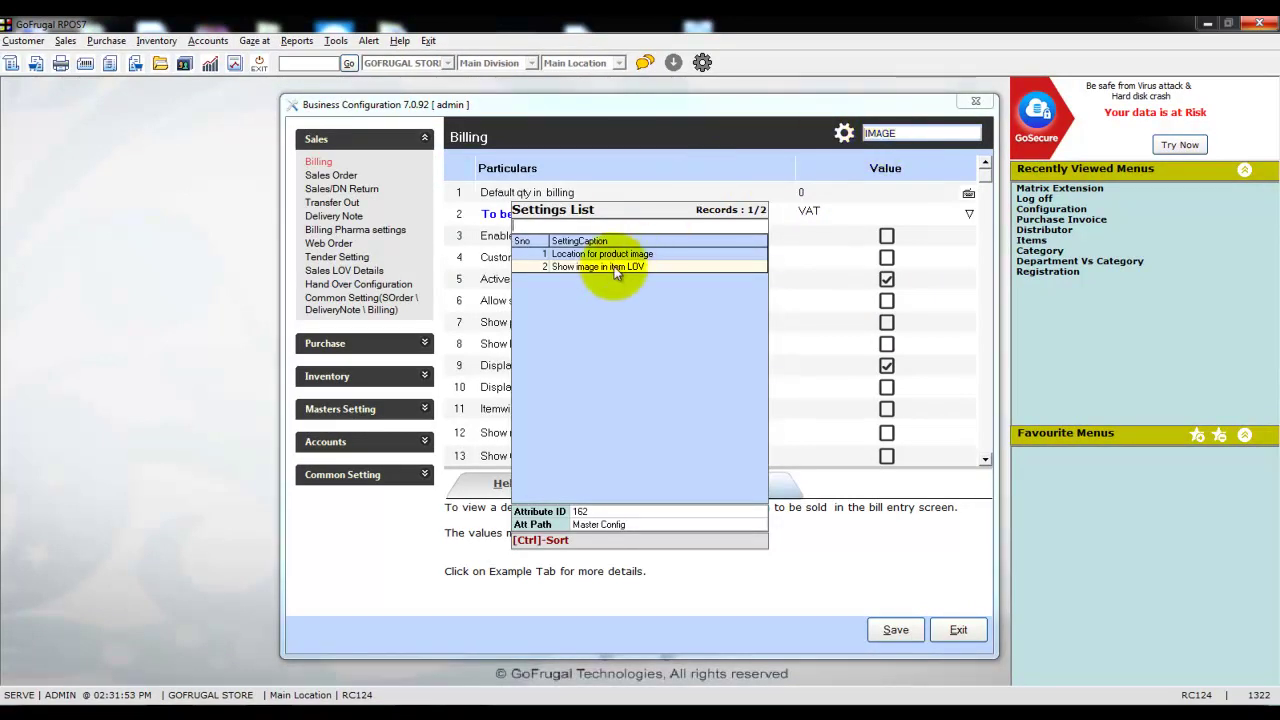
{"action": "left_click", "coordinate": [612, 269]}
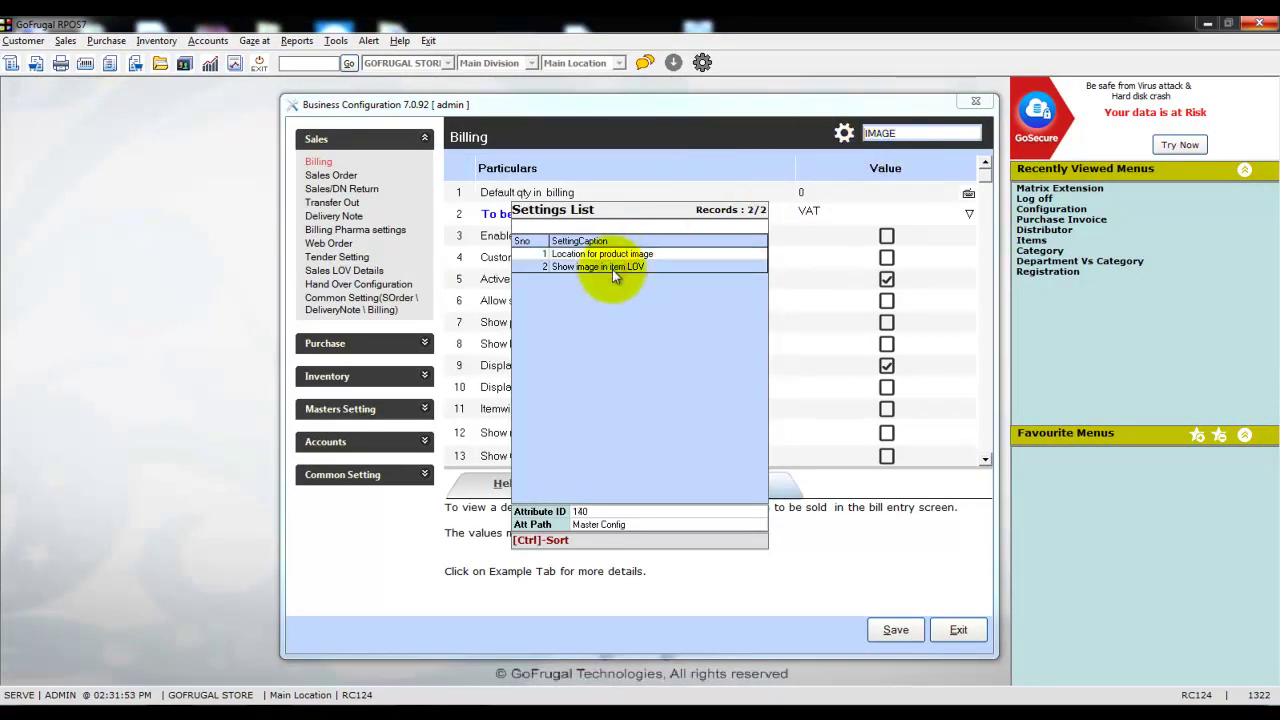
{"action": "double_click", "coordinate": [612, 269]}
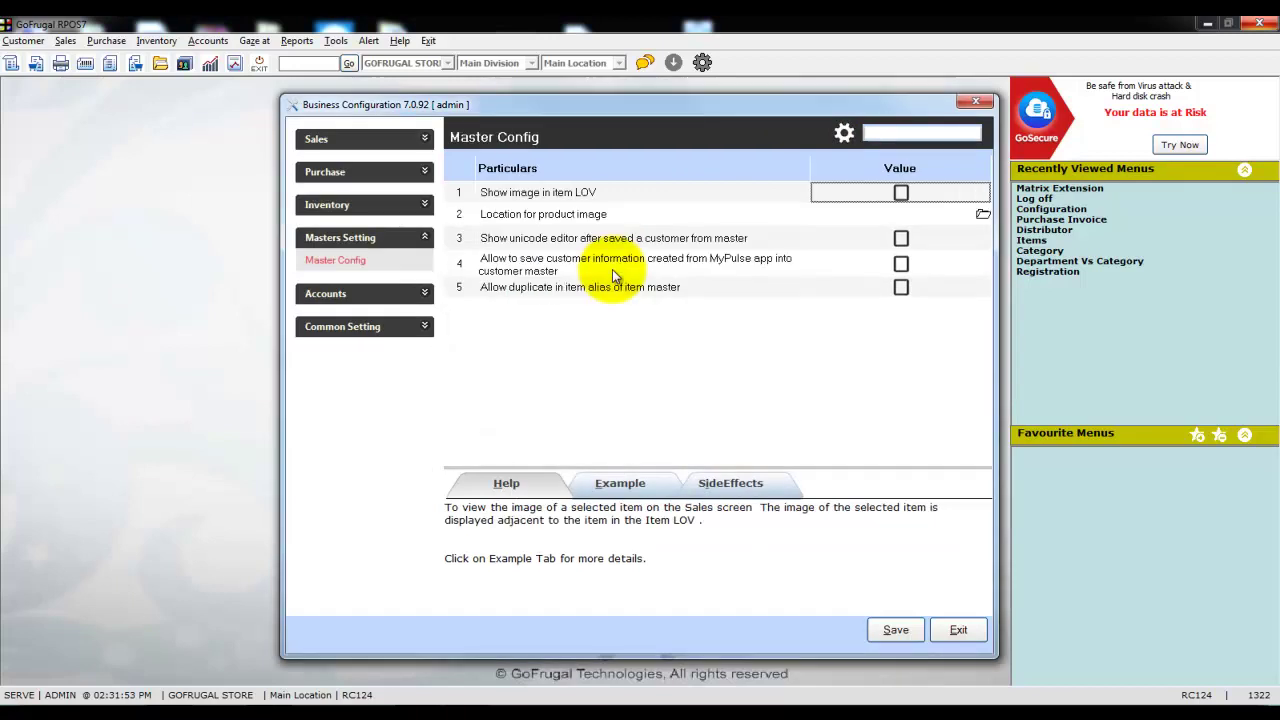
{"action": "key", "text": "space"}
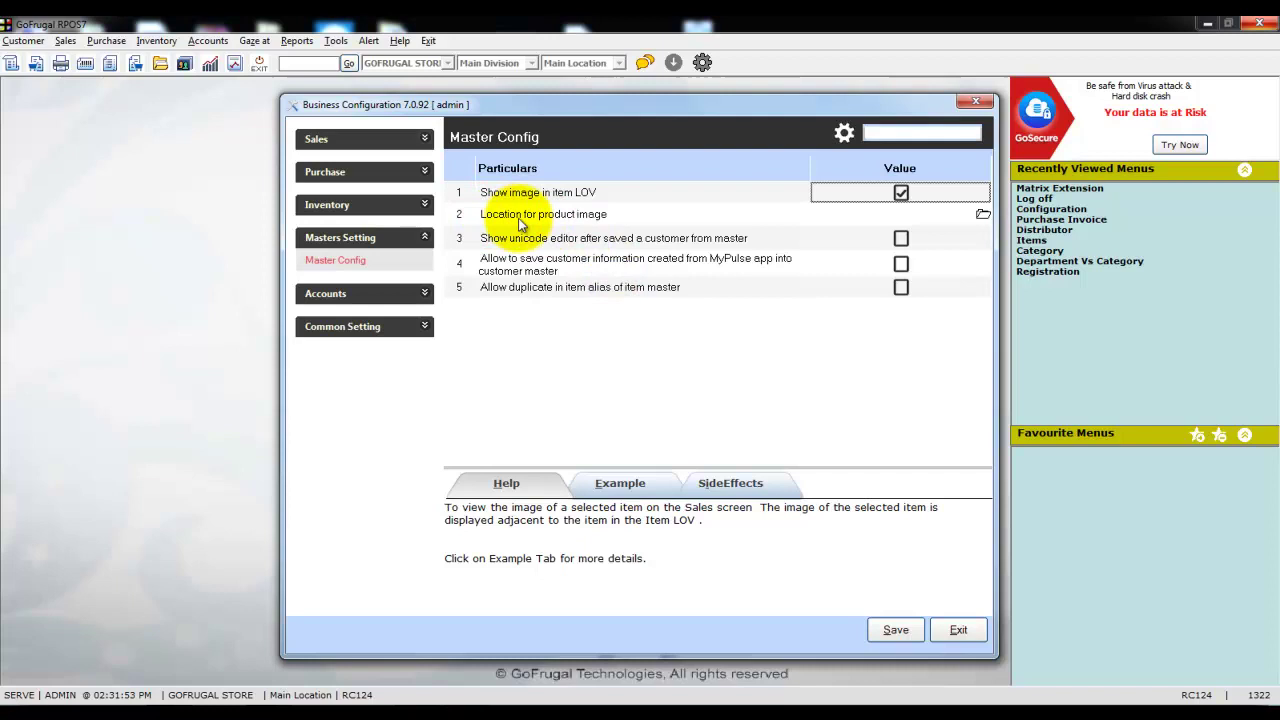
Step: Set Location for product image to the Desktop folder and save the configuration
{"action": "left_click", "coordinate": [978, 214]}
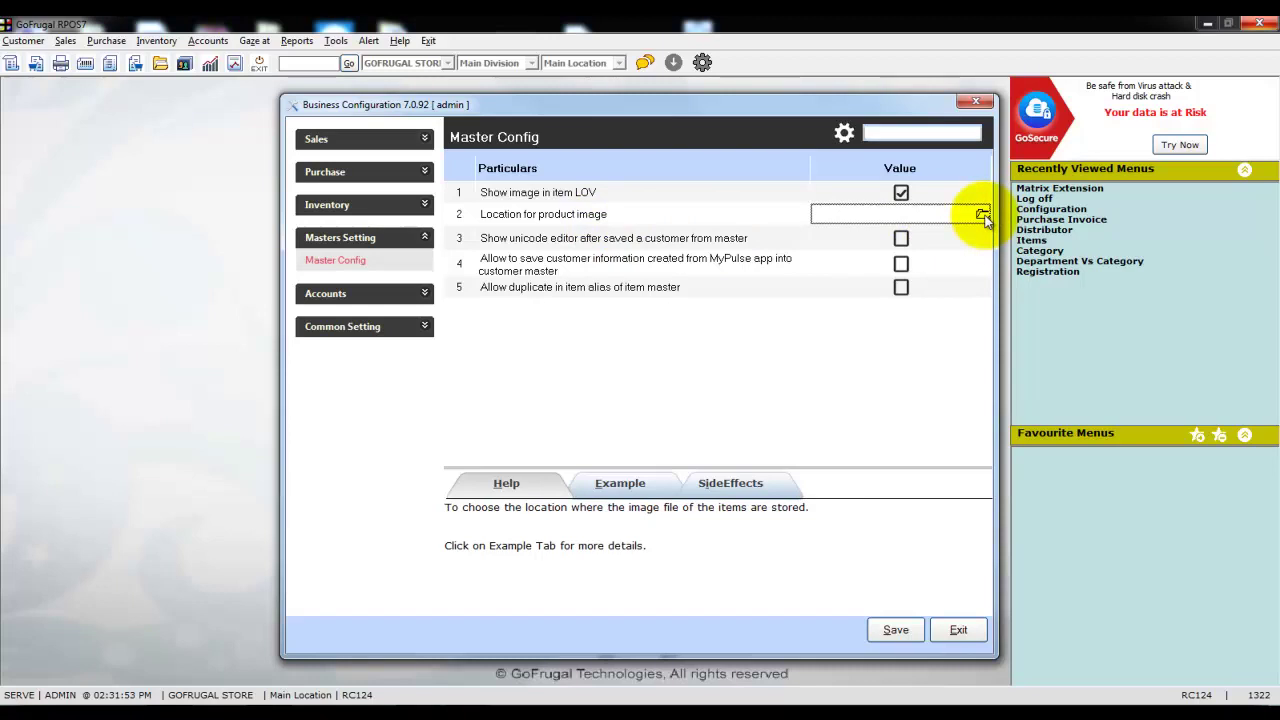
{"action": "left_click", "coordinate": [983, 216]}
{"action": "left_click", "coordinate": [558, 292]}
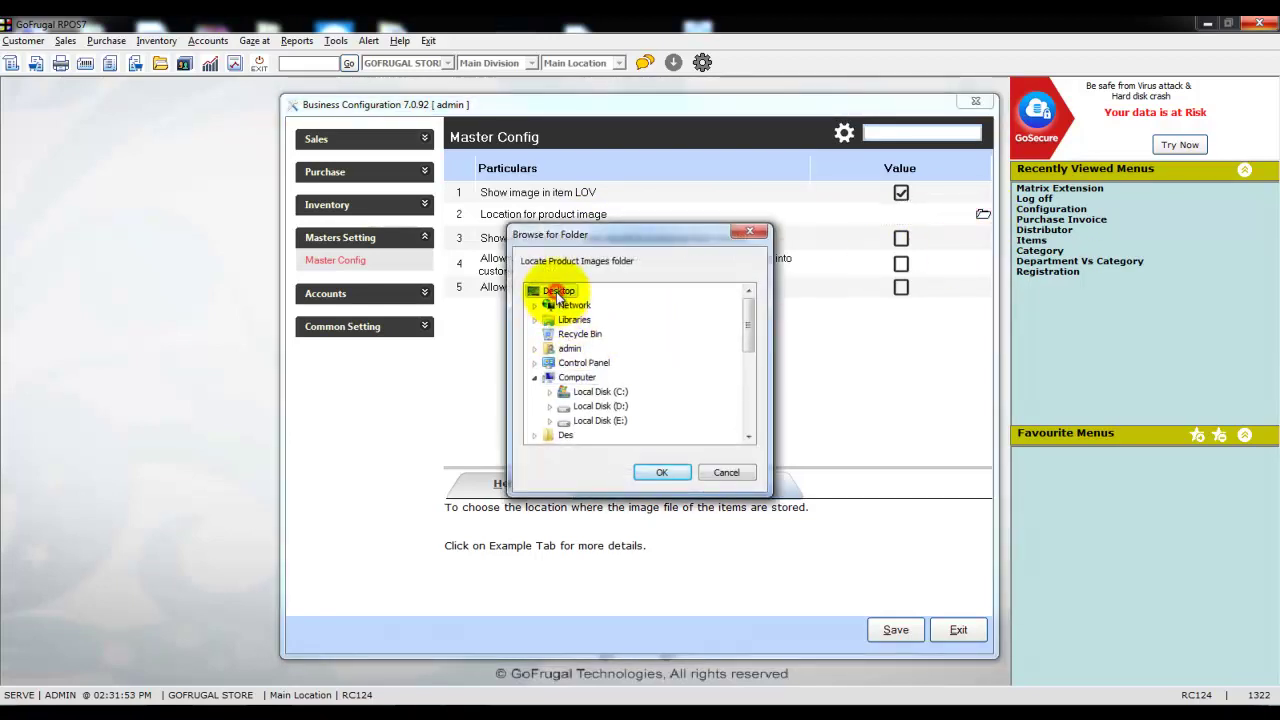
{"action": "left_click", "coordinate": [668, 472]}
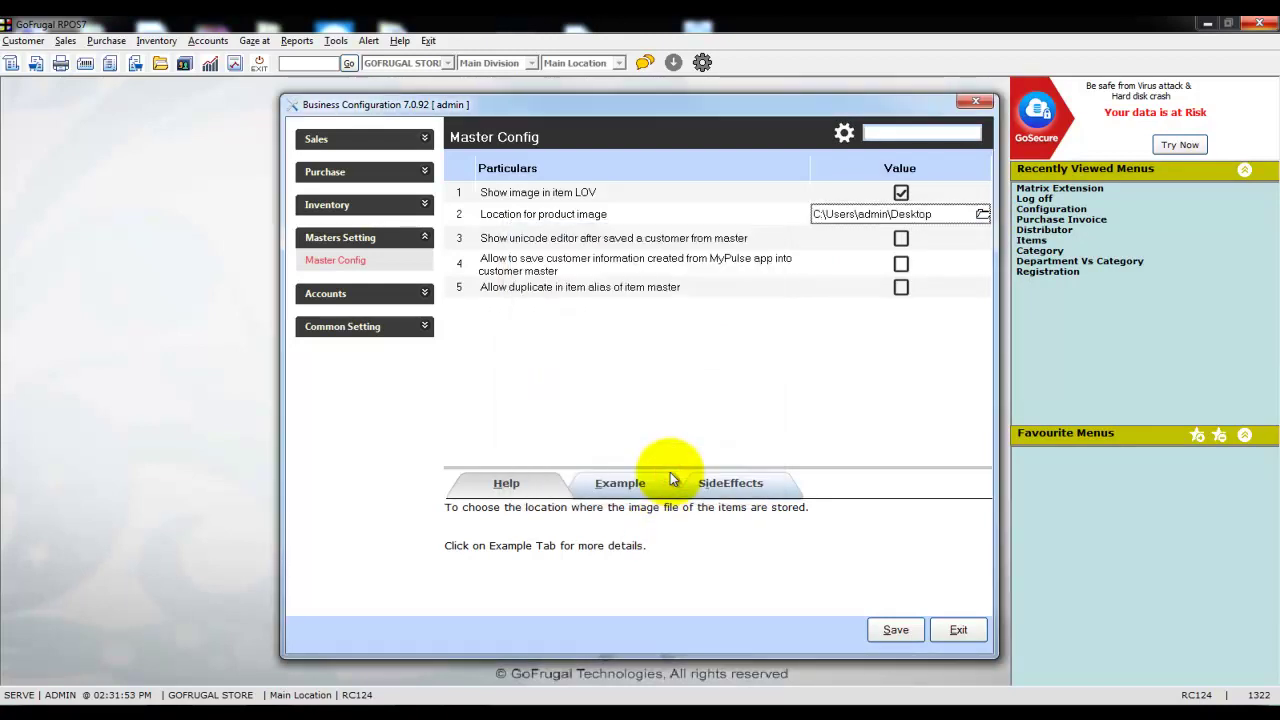
{"action": "left_click", "coordinate": [896, 632]}
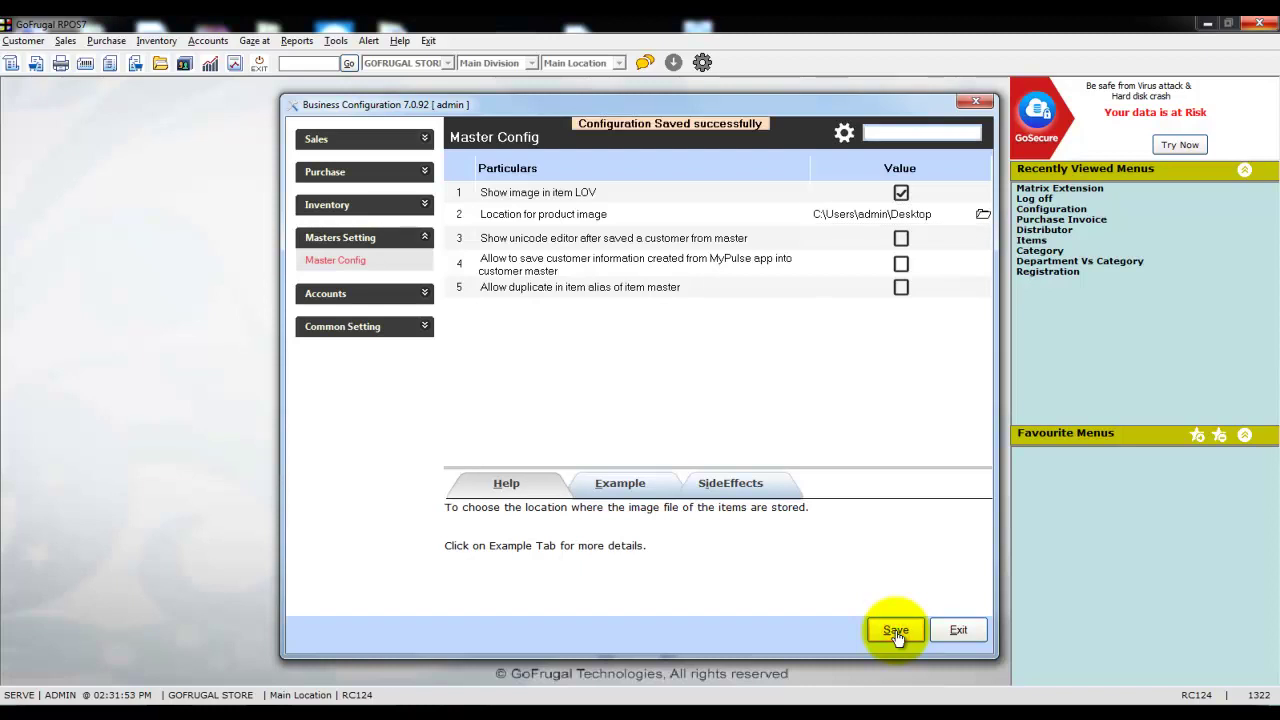
Step: Close Business Configuration and bring up Sales Bill via a SALES B menu search
{"action": "left_click", "coordinate": [940, 635]}
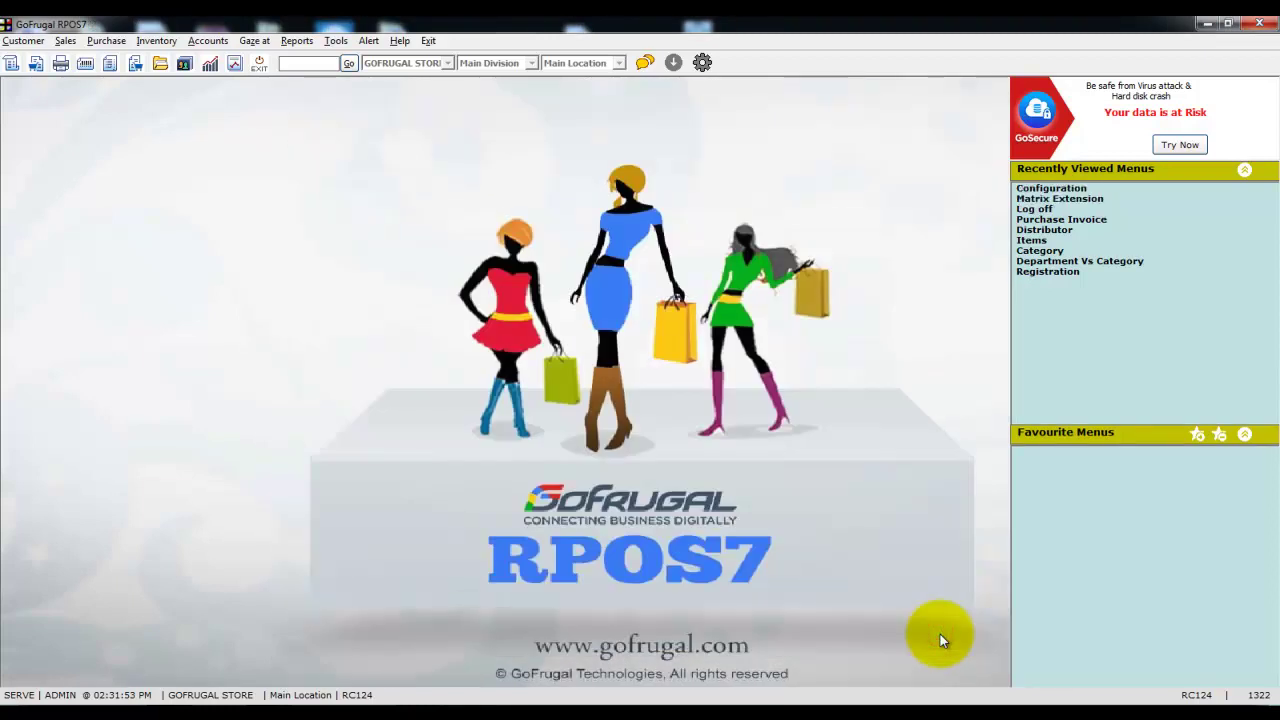
{"action": "left_click", "coordinate": [349, 64]}
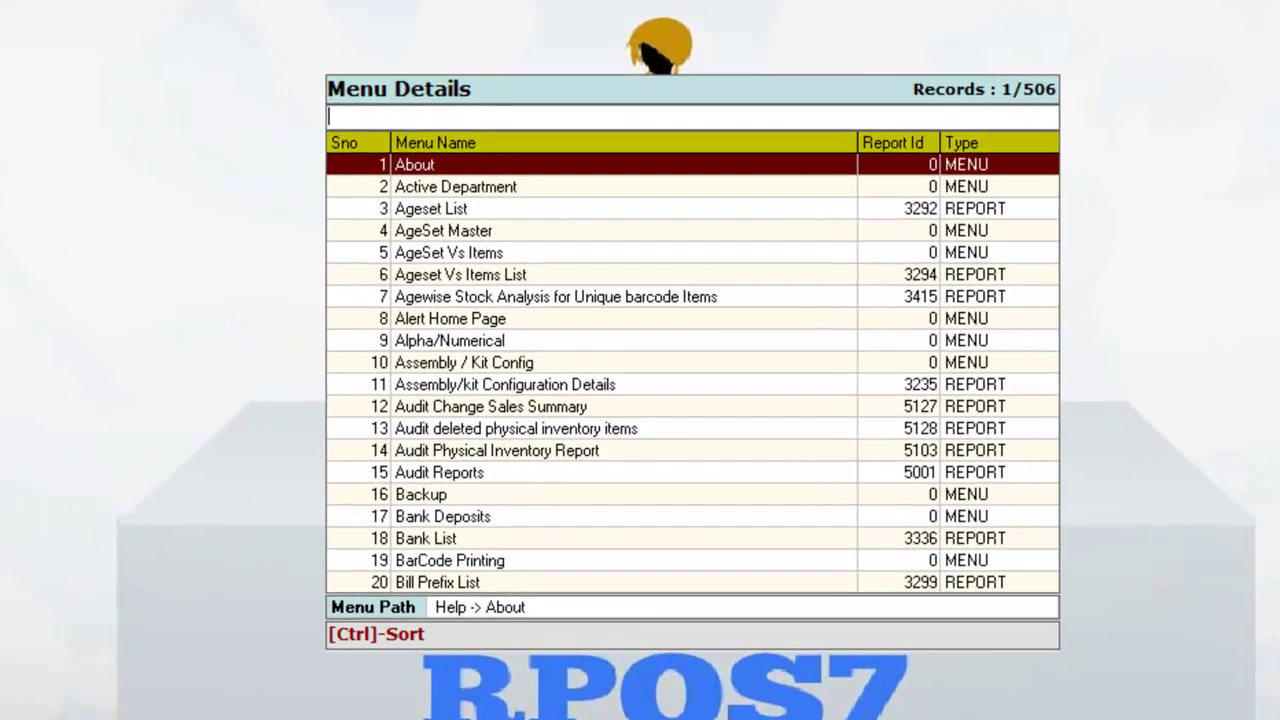
{"action": "type", "text": "SA"}
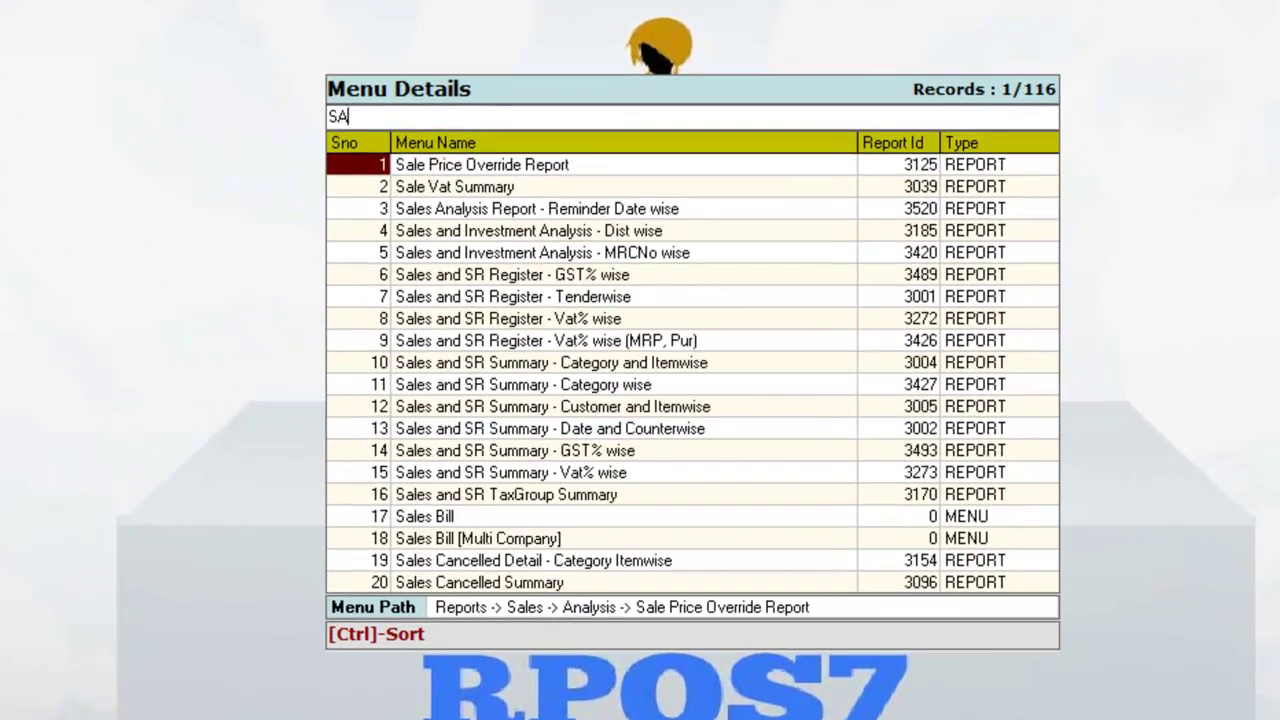
{"action": "type", "text": "LES"}
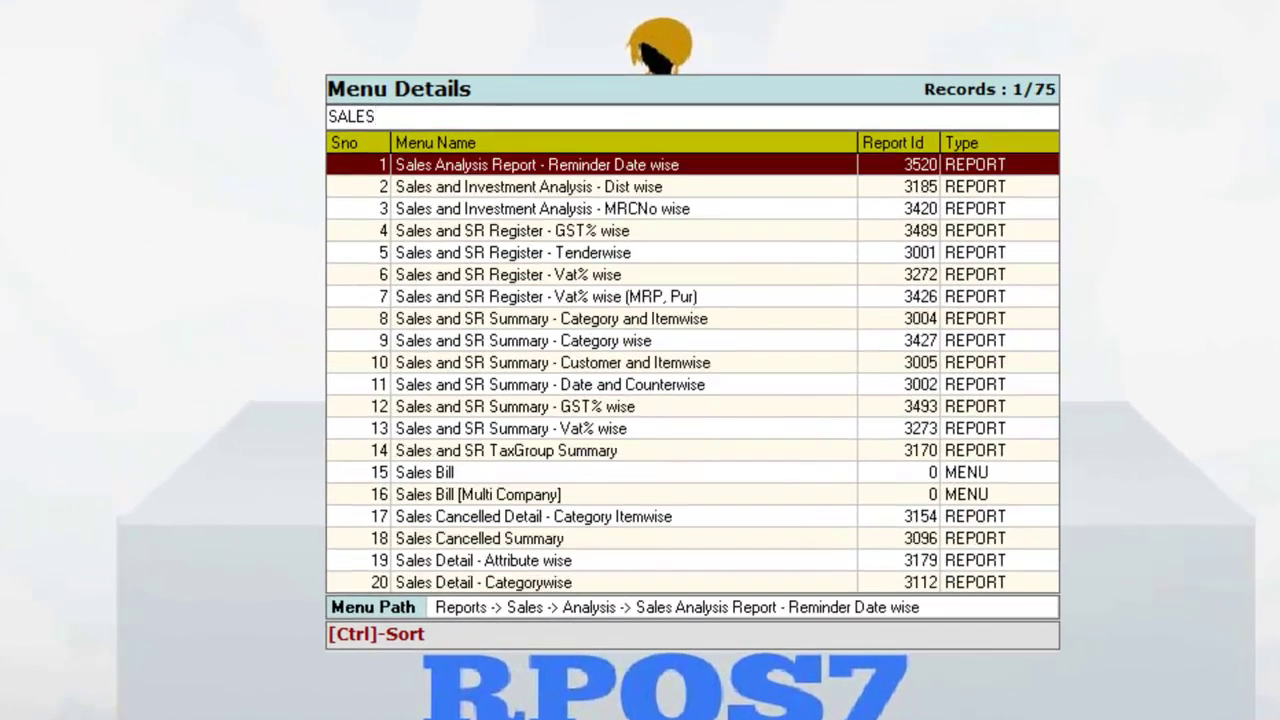
{"action": "type", "text": " B"}
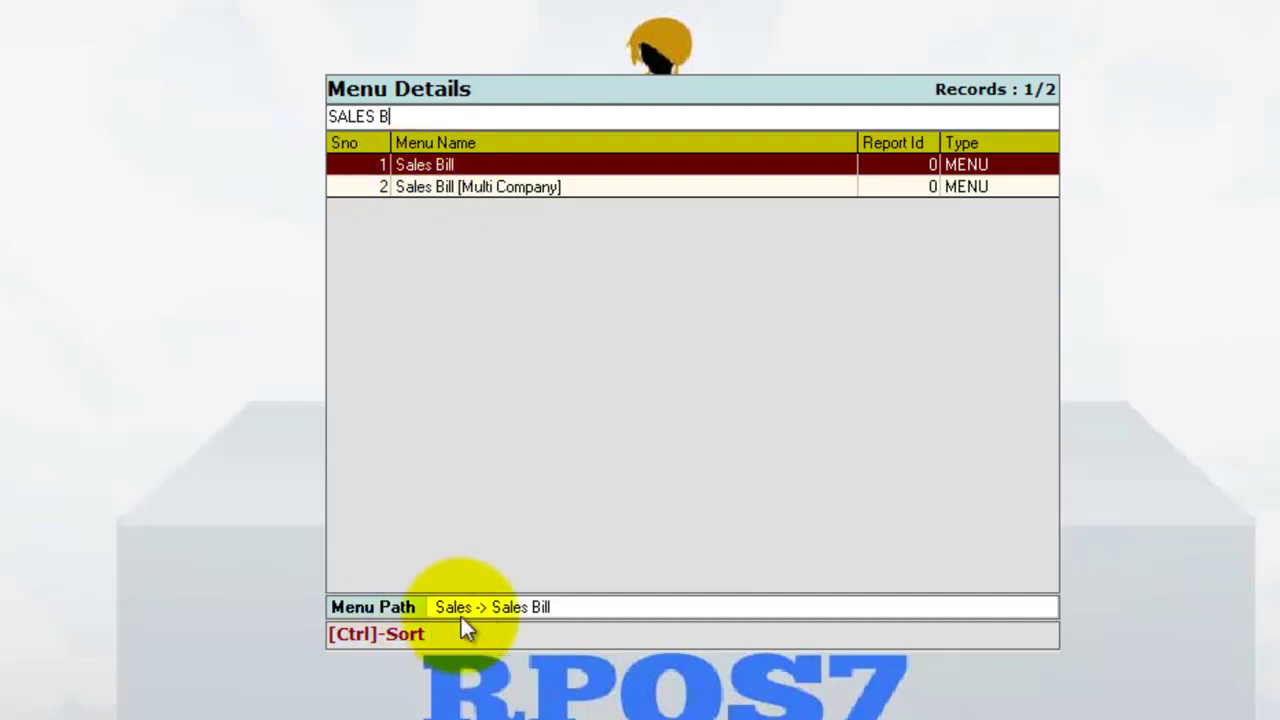
{"action": "key", "text": "Return"}
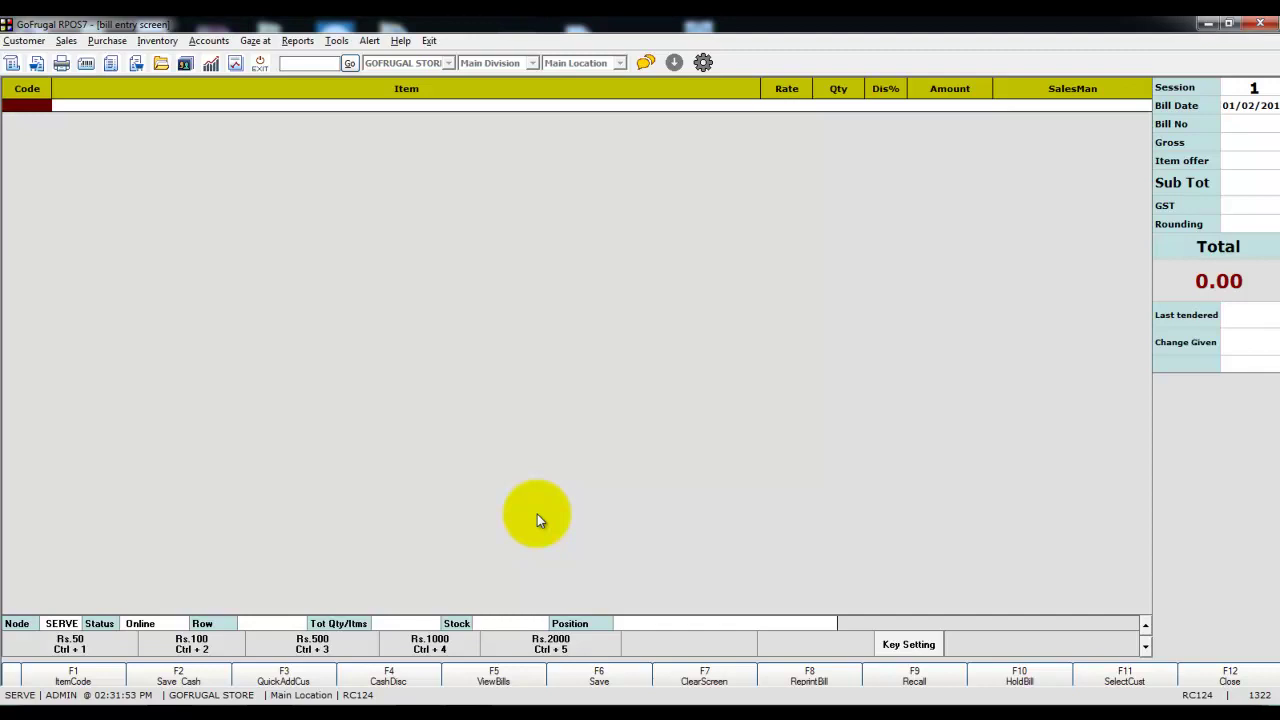
Step: Search 'CHU' in the product list, add CHURIDHAR to the bill, and pick the WHITE size S variant
{"action": "key", "text": "Return"}
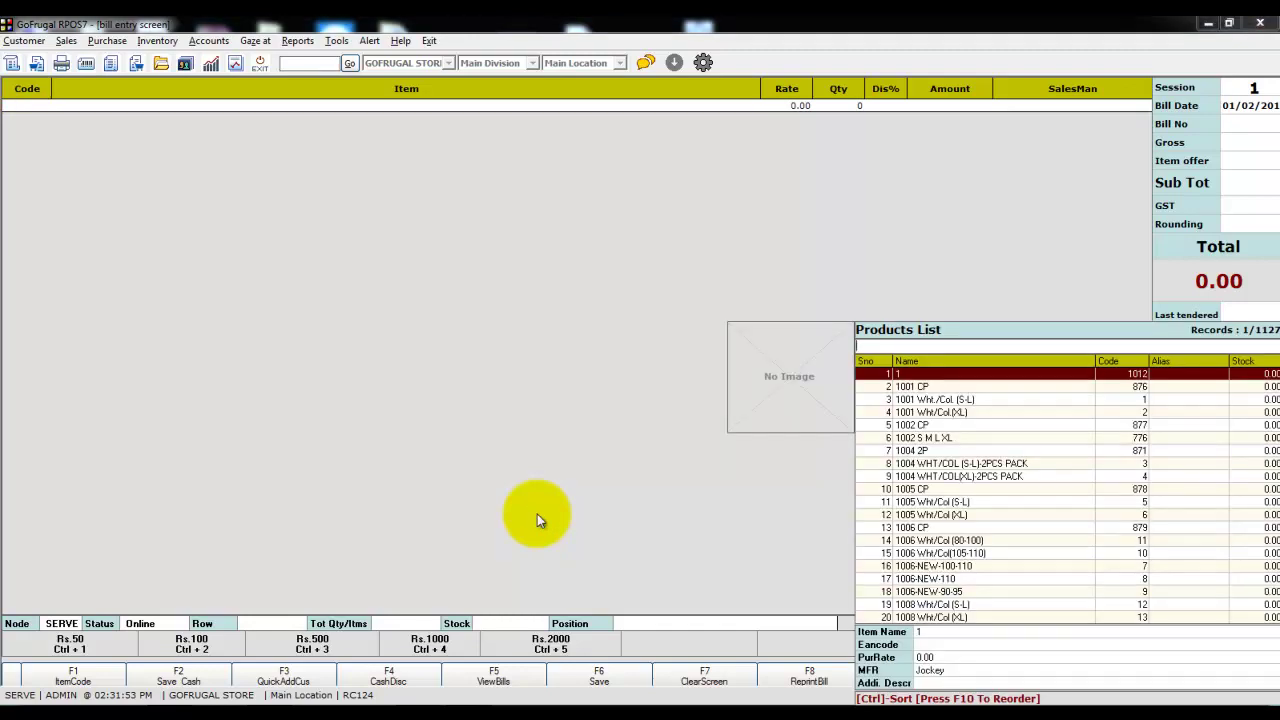
{"action": "type", "text": "CHU"}
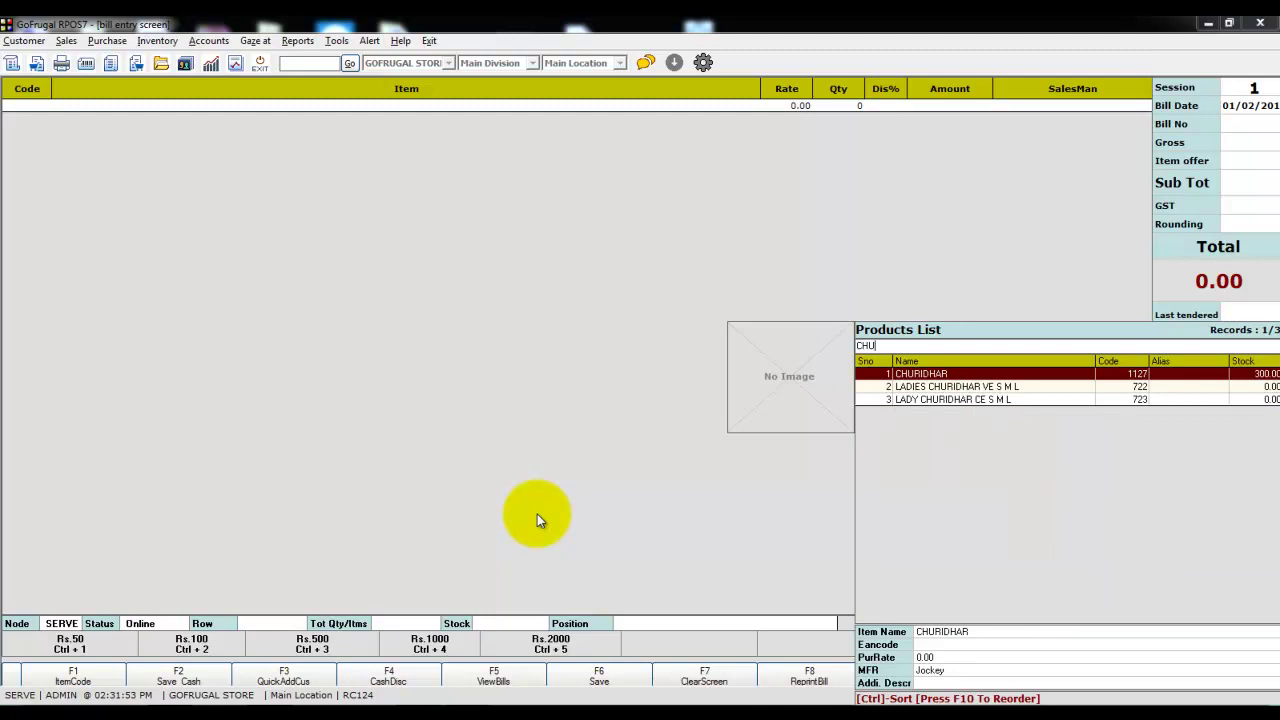
{"action": "key", "text": "Return"}
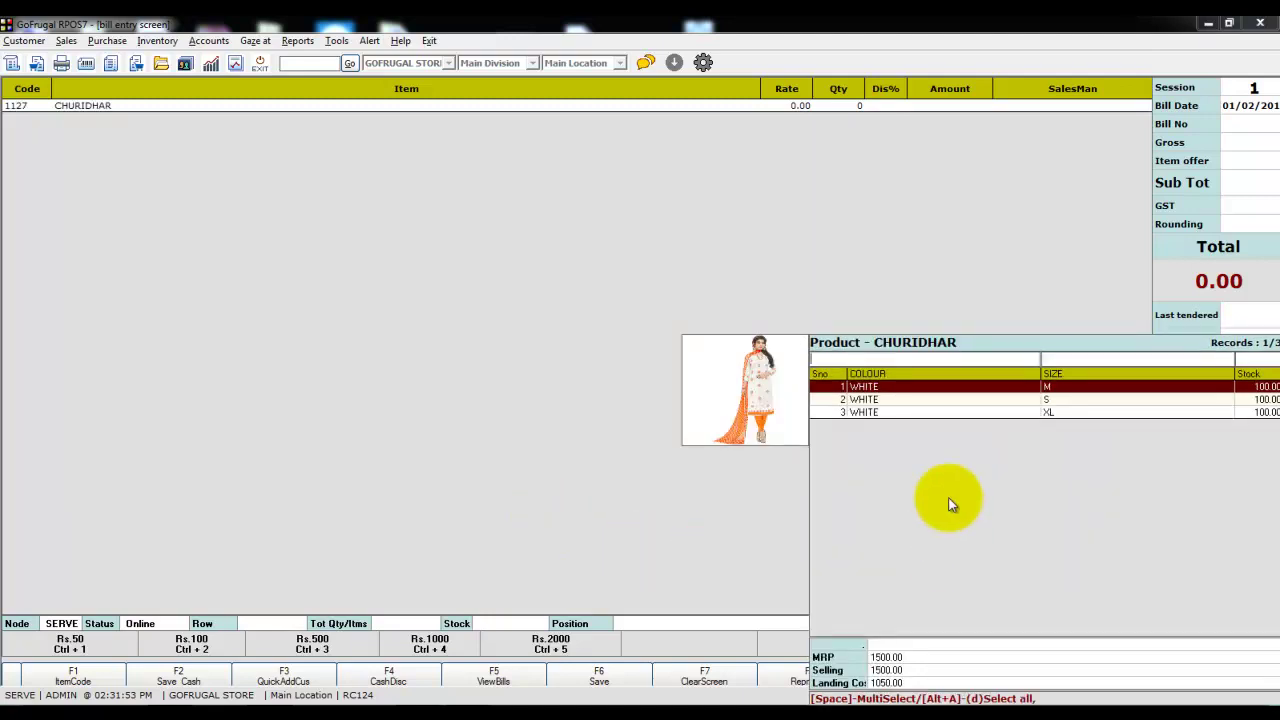
{"action": "left_click", "coordinate": [911, 400]}
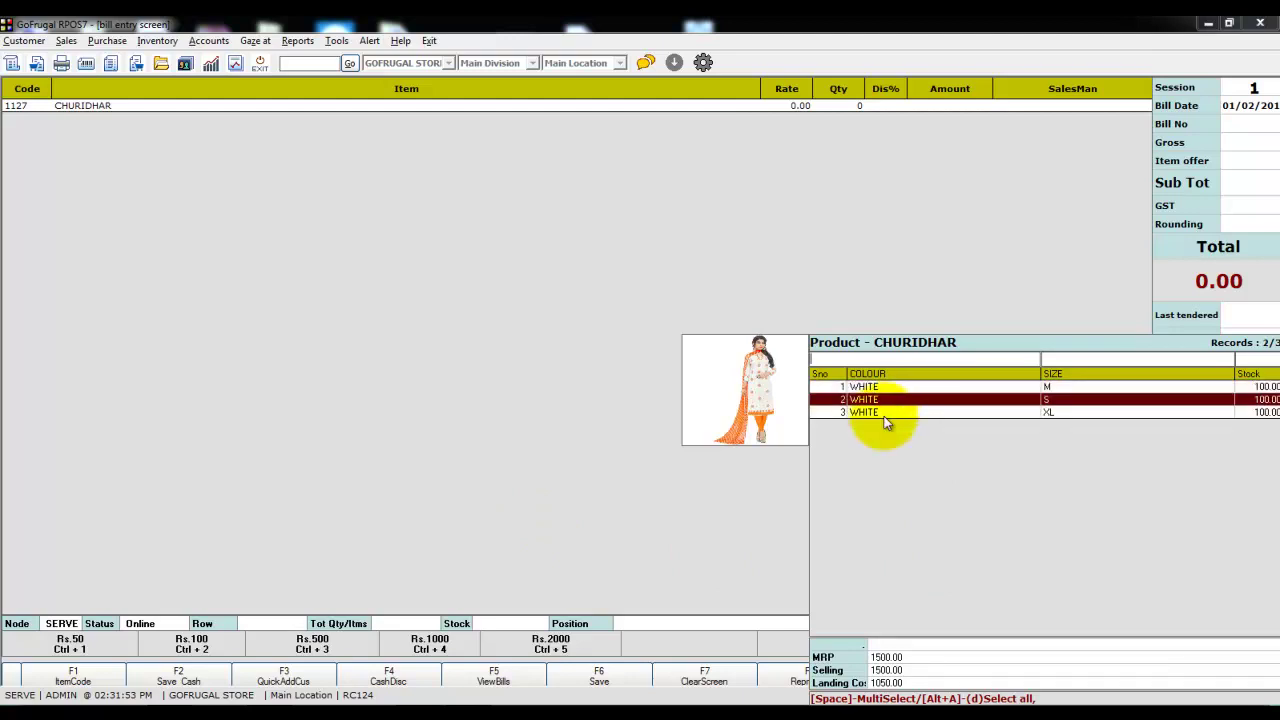